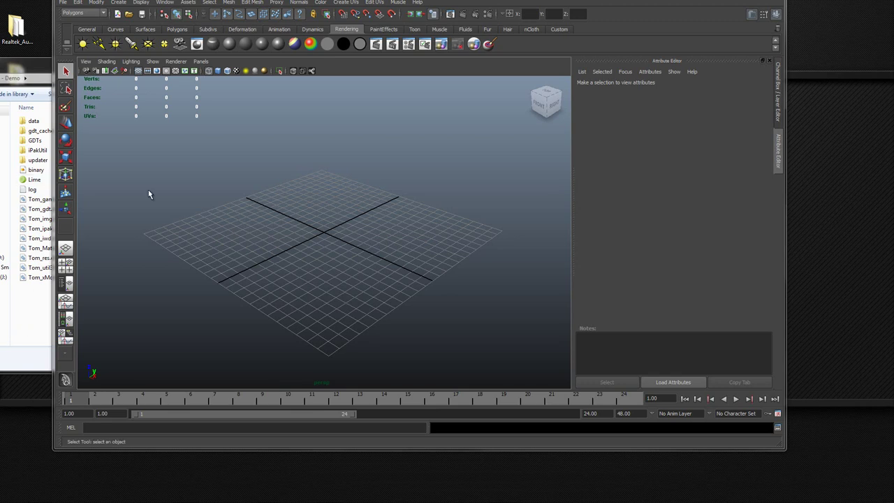
Move the empty untitled Maya 2011 window down and right so its whole title bar shows
{"action": "left_click_drag", "start_coordinate": [557, 2], "coordinate": [588, 23]}
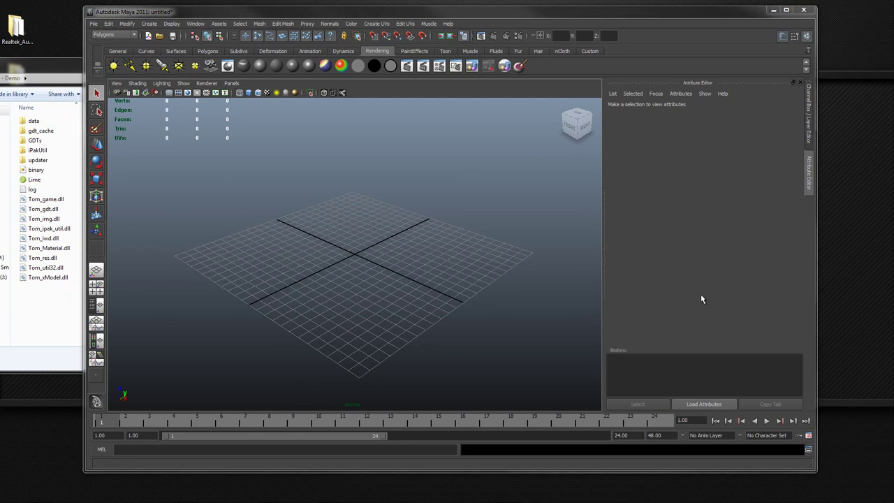
Minimize Maya, start Black Ops past the intro, and switch from the main menu to Multiplayer
{"action": "left_click", "coordinate": [774, 10]}
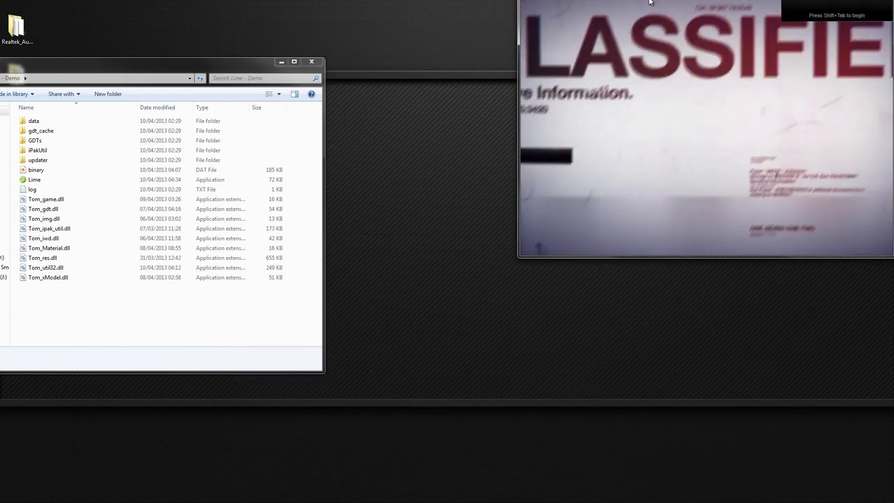
{"action": "left_click", "coordinate": [707, 114]}
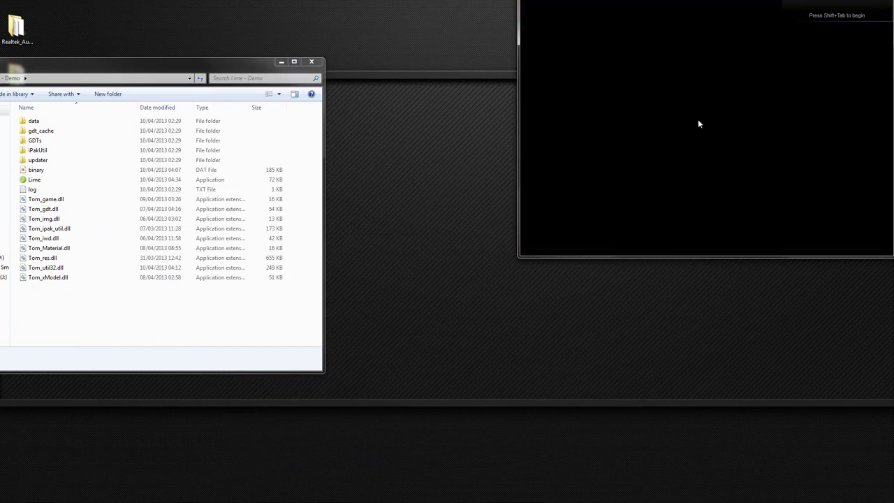
{"action": "left_click", "coordinate": [107, 180]}
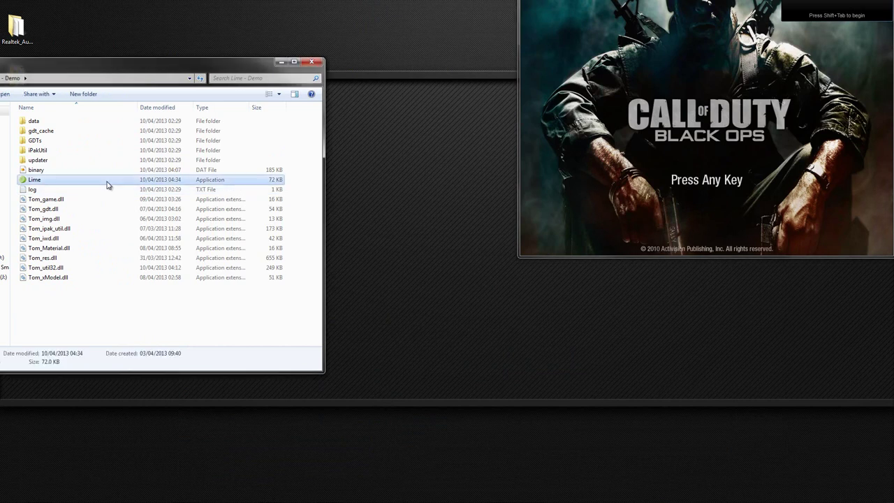
{"action": "left_click", "coordinate": [655, 46]}
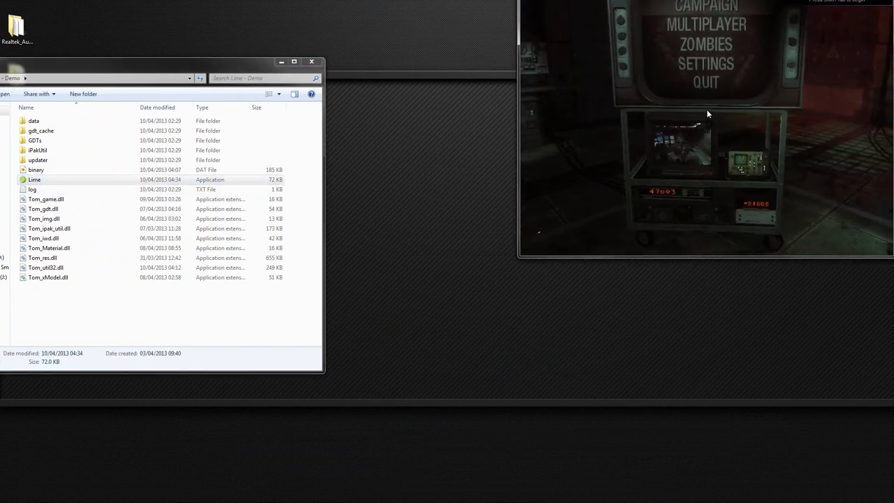
{"action": "left_click", "coordinate": [707, 110]}
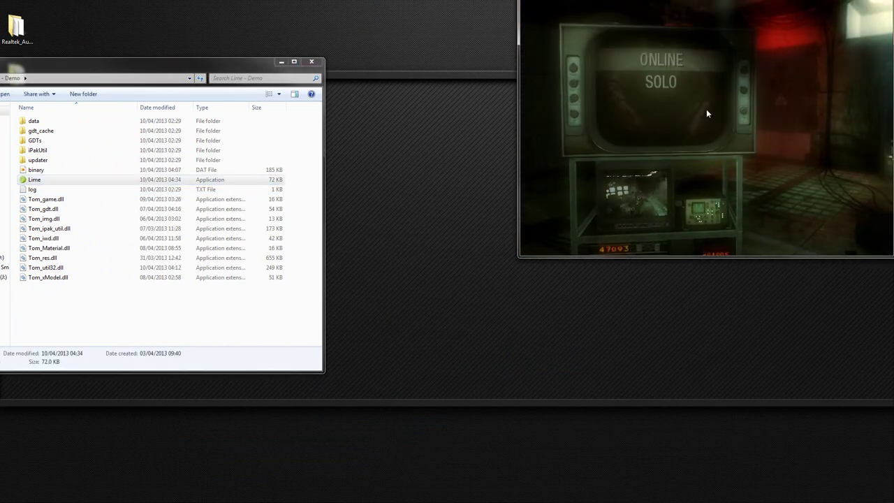
{"action": "left_click", "coordinate": [707, 109]}
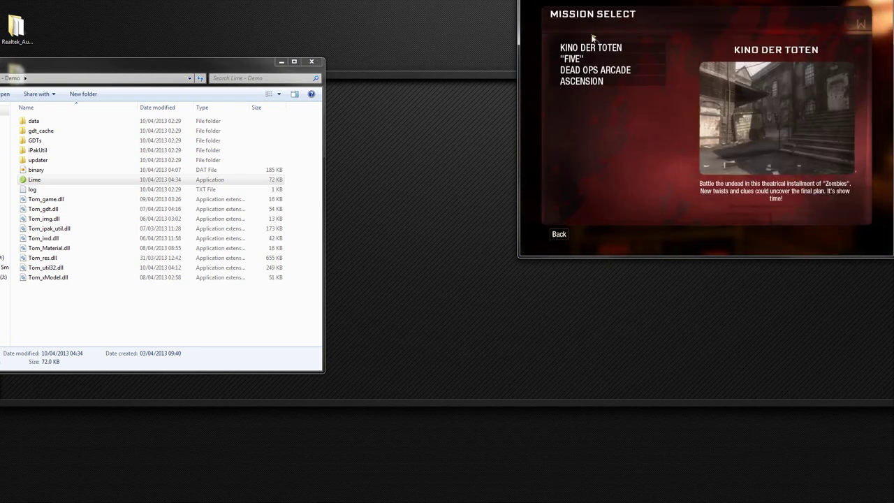
{"action": "key", "text": "Escape"}
{"action": "key", "text": "Escape"}
{"action": "left_click", "coordinate": [614, 72]}
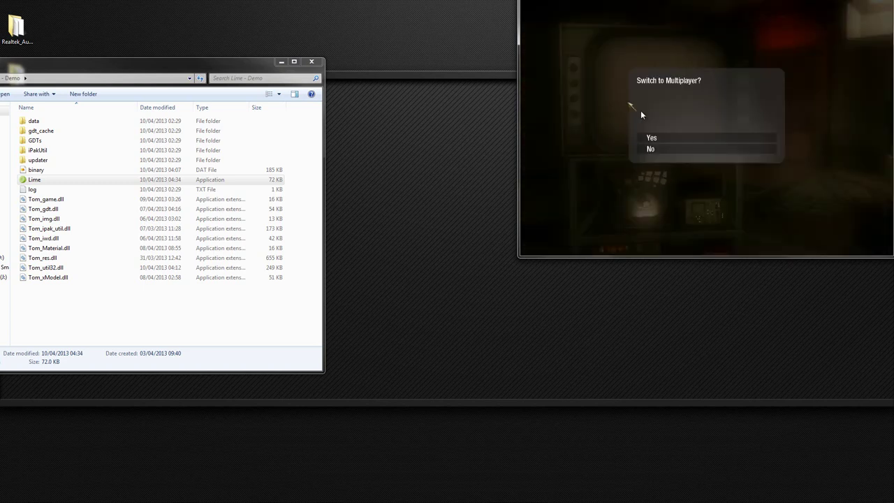
{"action": "left_click", "coordinate": [667, 139]}
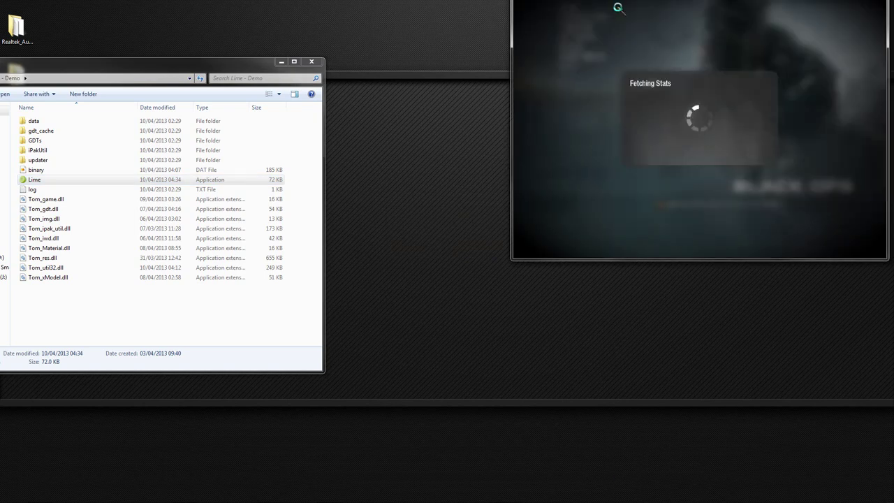
Start a Private Match on the Array map, then launch Lime from its folder
{"action": "left_click", "coordinate": [618, 6]}
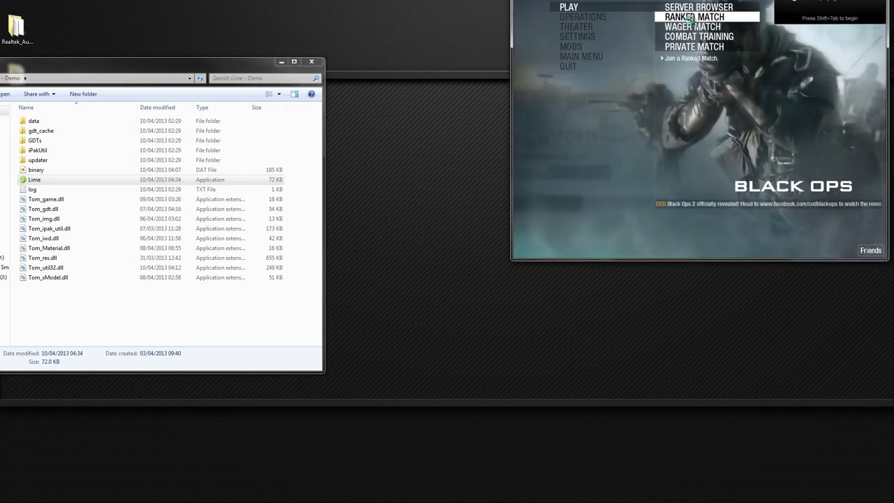
{"action": "left_click", "coordinate": [699, 72]}
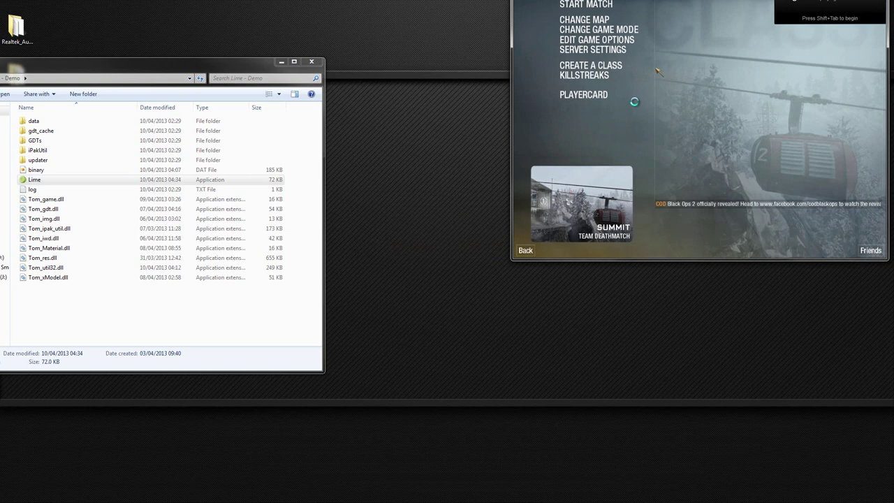
{"action": "left_click", "coordinate": [607, 14]}
{"action": "left_click", "coordinate": [580, 30]}
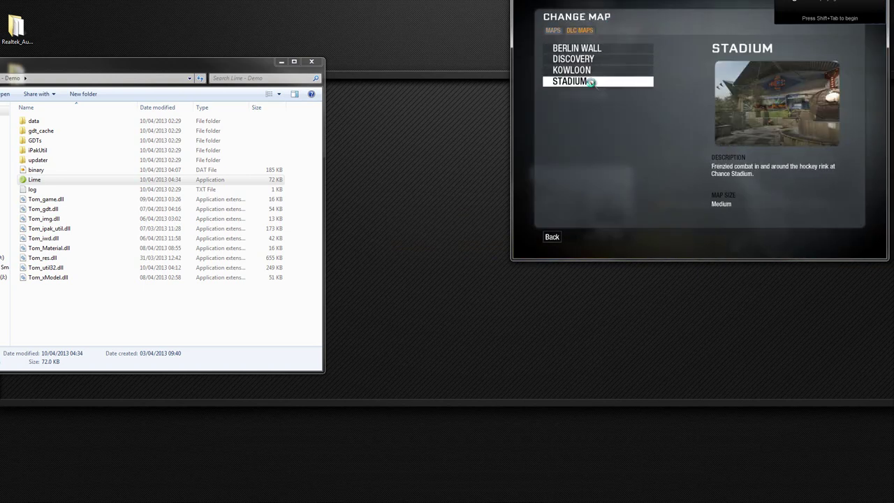
{"action": "left_click", "coordinate": [554, 30]}
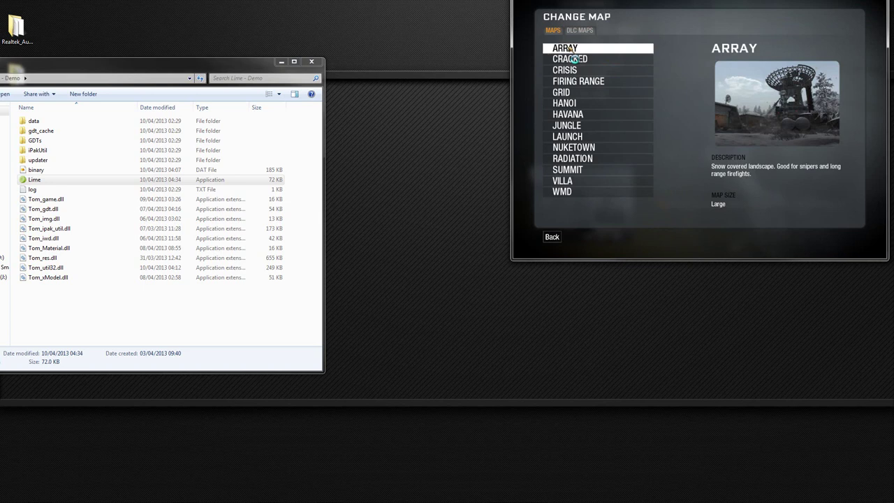
{"action": "left_click", "coordinate": [609, 49]}
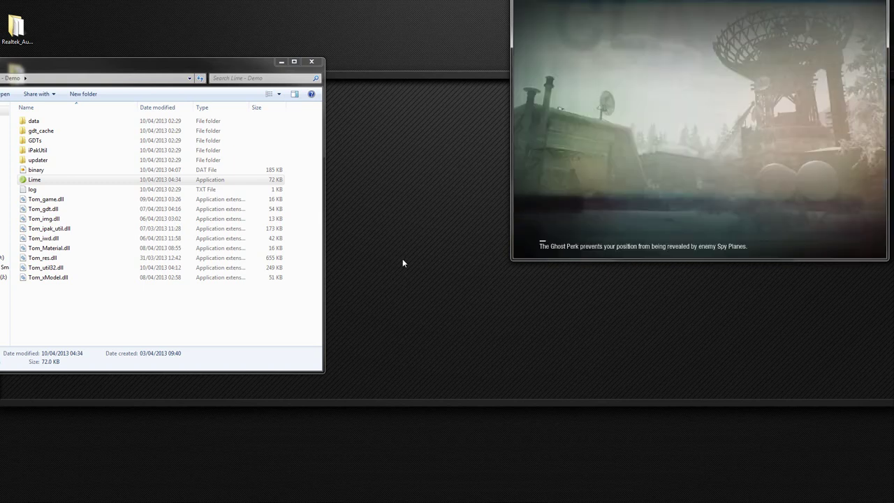
{"action": "double_click", "coordinate": [52, 181]}
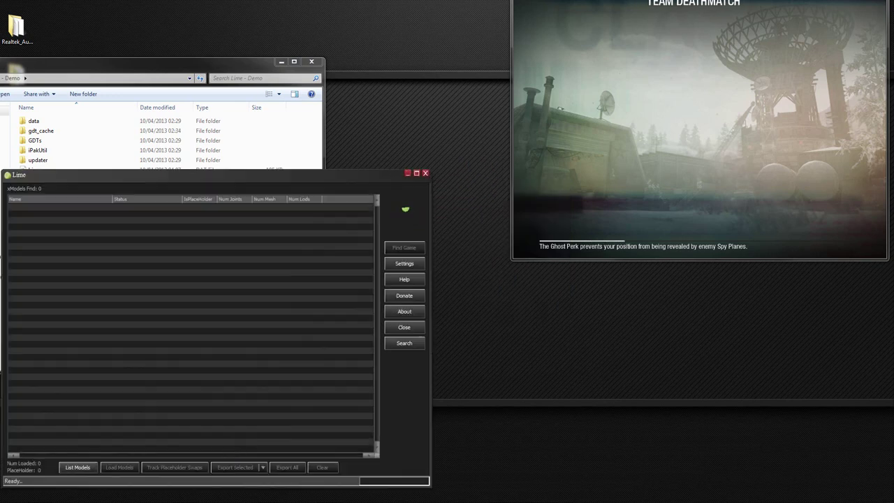
Reposition the Lime window slightly and open then close its model search box
{"action": "left_click_drag", "start_coordinate": [303, 174], "coordinate": [302, 160]}
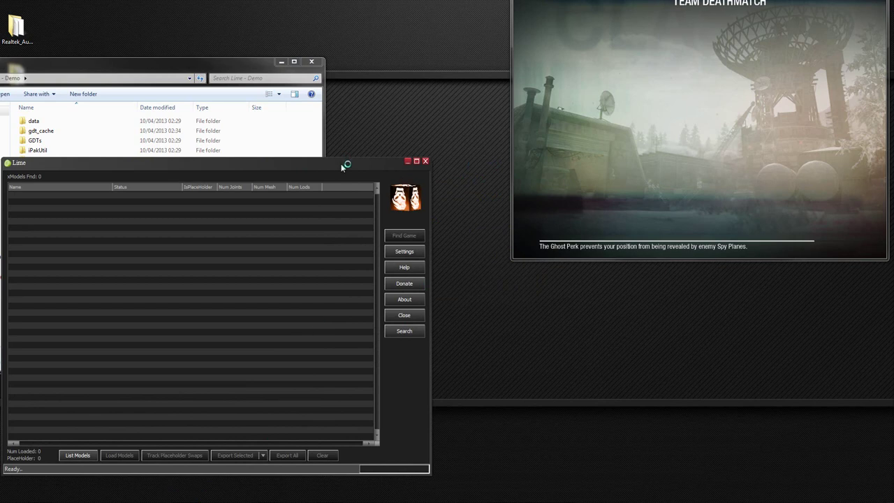
{"action": "left_click_drag", "start_coordinate": [341, 163], "coordinate": [341, 167]}
{"action": "left_click", "coordinate": [404, 334]}
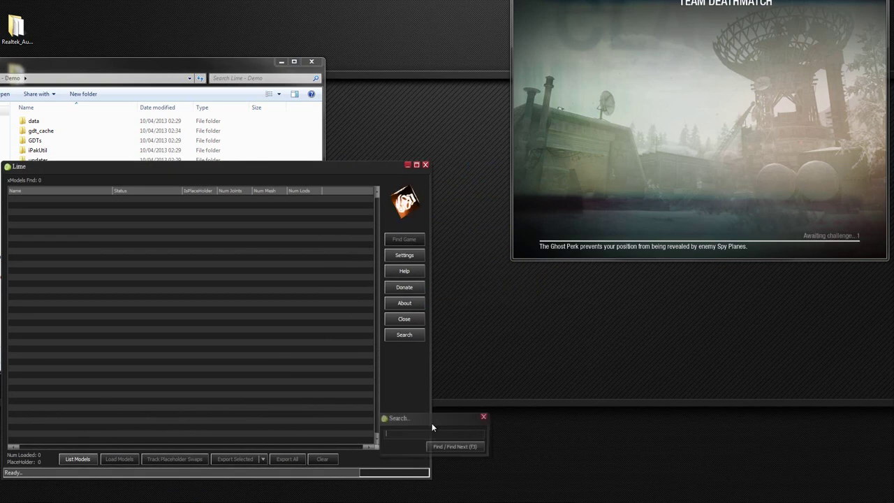
{"action": "left_click", "coordinate": [485, 417]}
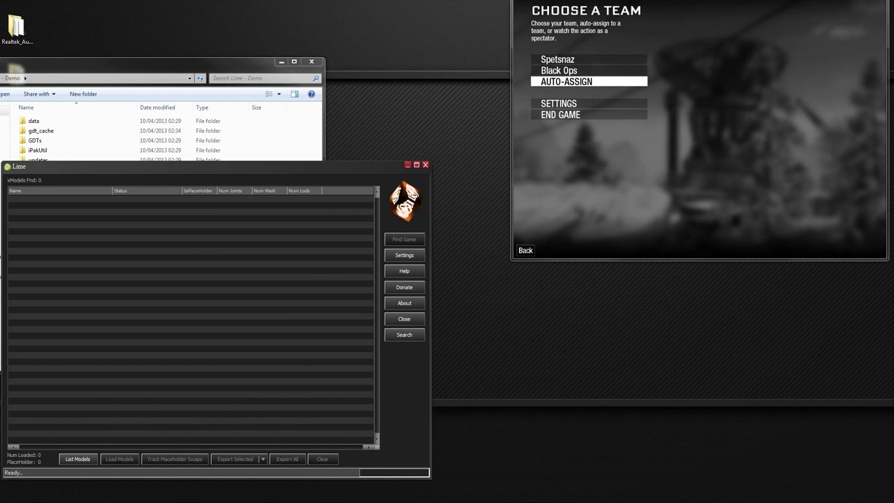
Open Lime's Settings and view the HotKeys, iPak, Export Options and Directories pages
{"action": "left_click", "coordinate": [412, 255]}
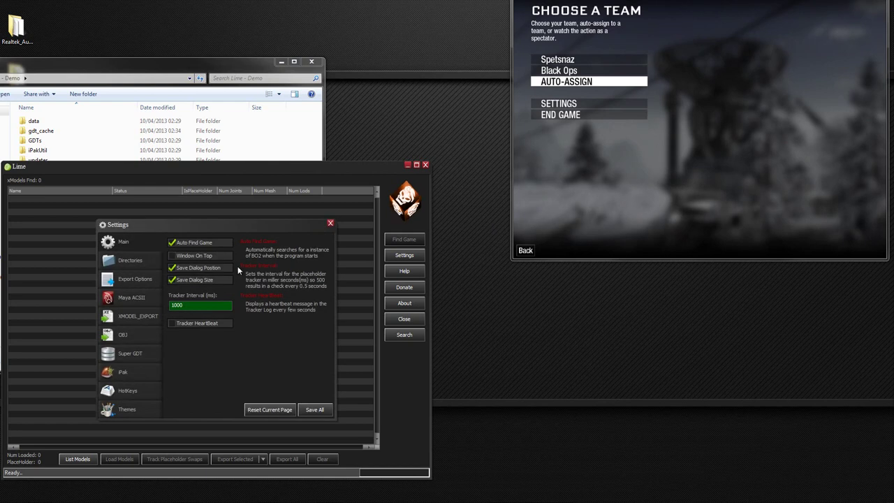
{"action": "left_click", "coordinate": [128, 389]}
{"action": "left_click", "coordinate": [150, 374]}
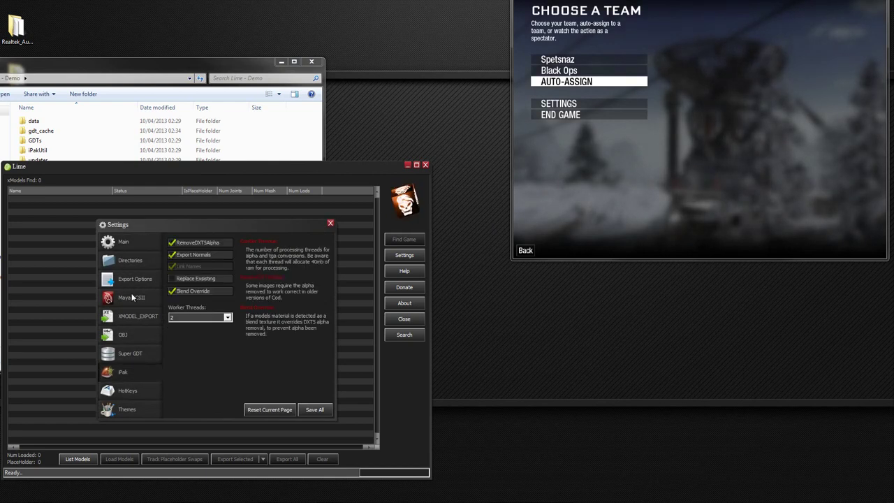
{"action": "left_click", "coordinate": [136, 280]}
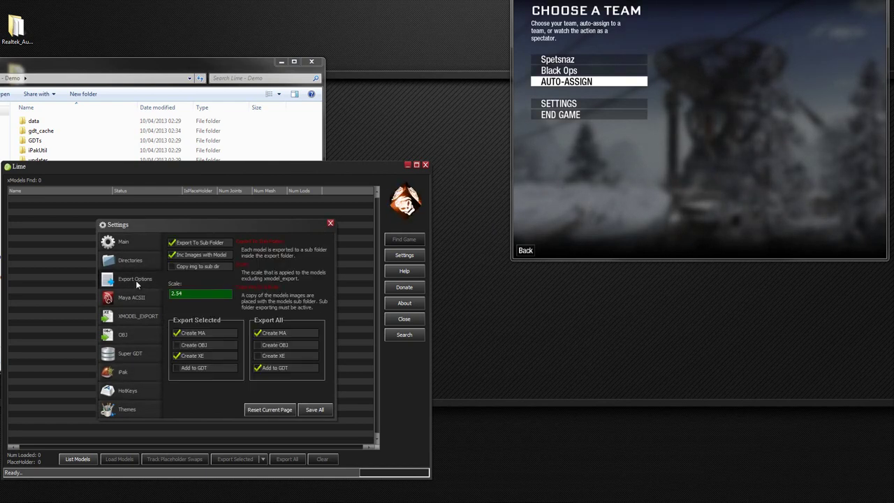
{"action": "left_click", "coordinate": [133, 260]}
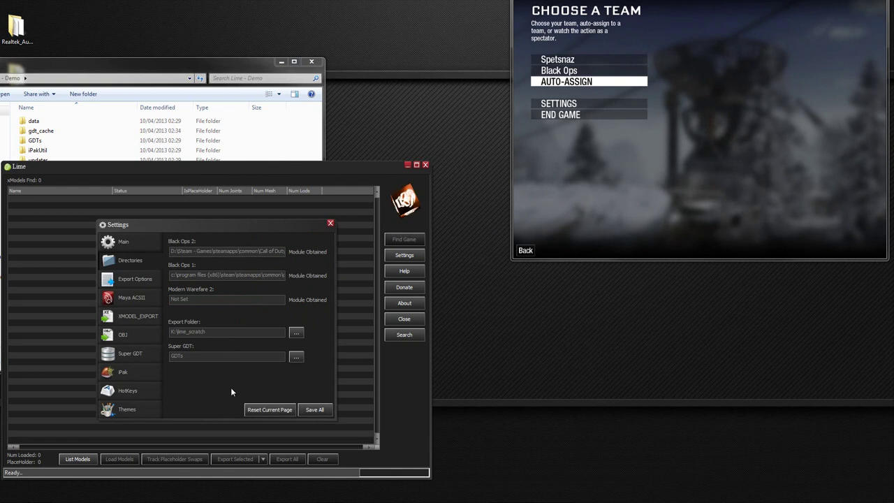
Save all settings, then list the game's 812 xModels and load them
{"action": "left_click", "coordinate": [313, 410]}
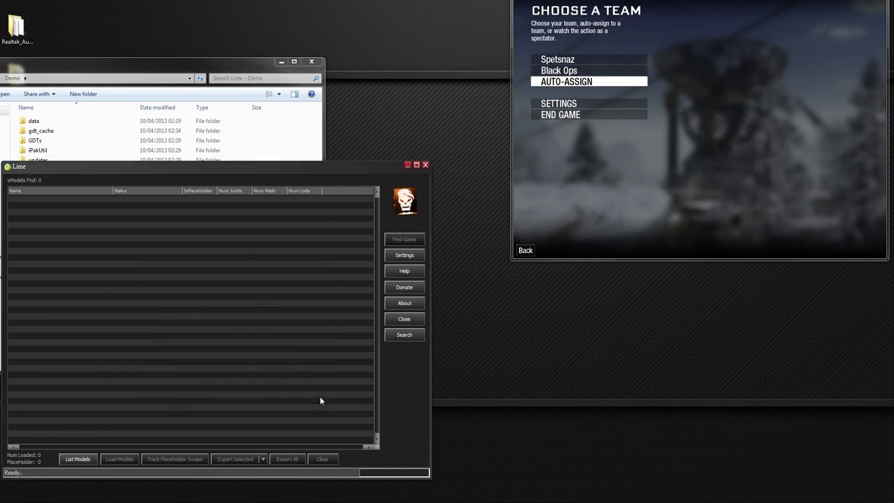
{"action": "left_click", "coordinate": [78, 459]}
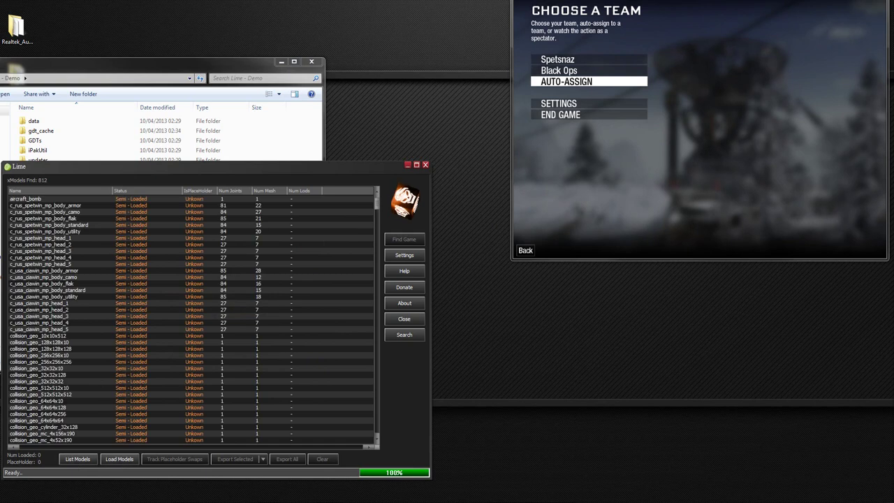
{"action": "left_click", "coordinate": [118, 458]}
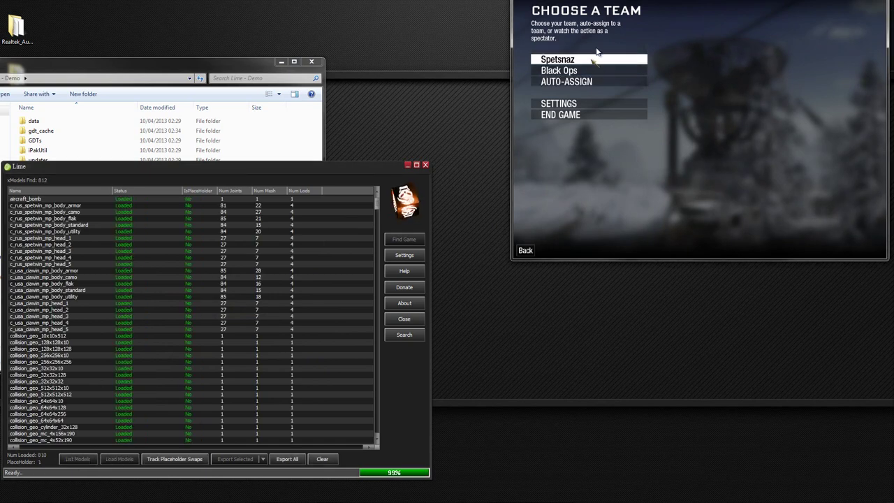
Join the Black Ops team with a class, pause the game, and select c_usa_ciawin_mp_body_camo
{"action": "left_click", "coordinate": [599, 73]}
{"action": "left_click", "coordinate": [599, 74]}
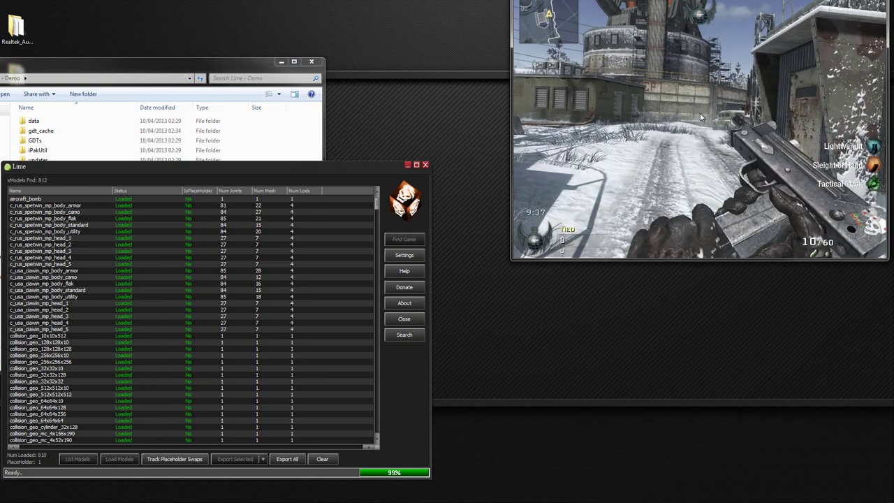
{"action": "key", "text": "Escape"}
{"action": "left_click", "coordinate": [241, 278]}
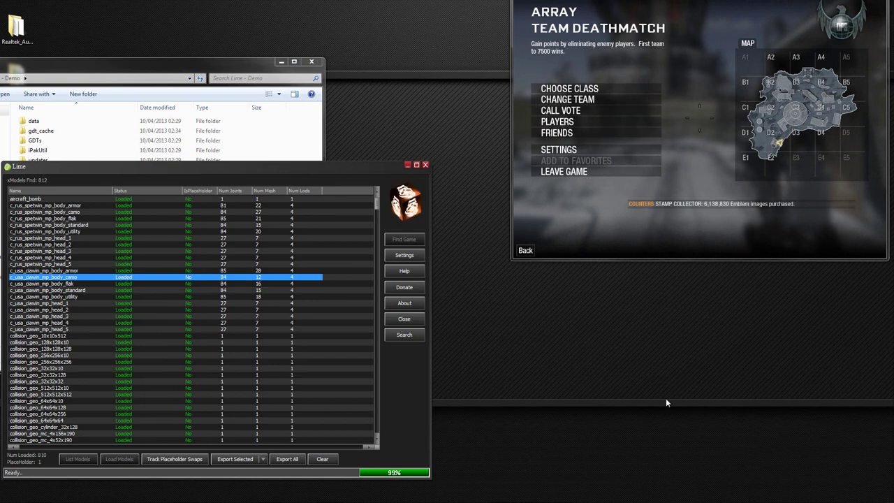
Export c_usa_ciawin_mp_head_2, collision_geo_128x128x10 and c_usa_ciawin_mp_body_camo from the model list
{"action": "left_click", "coordinate": [127, 329]}
{"action": "double_click", "coordinate": [142, 311]}
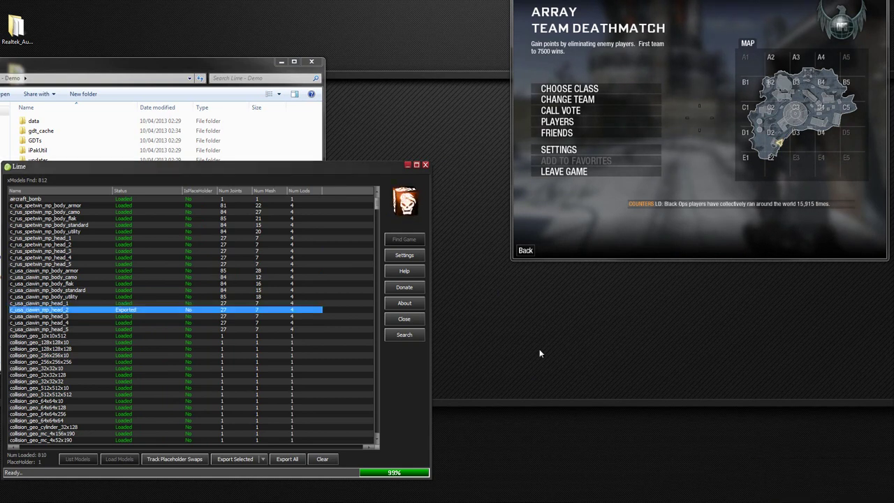
{"action": "left_click", "coordinate": [147, 343]}
{"action": "double_click", "coordinate": [146, 343]}
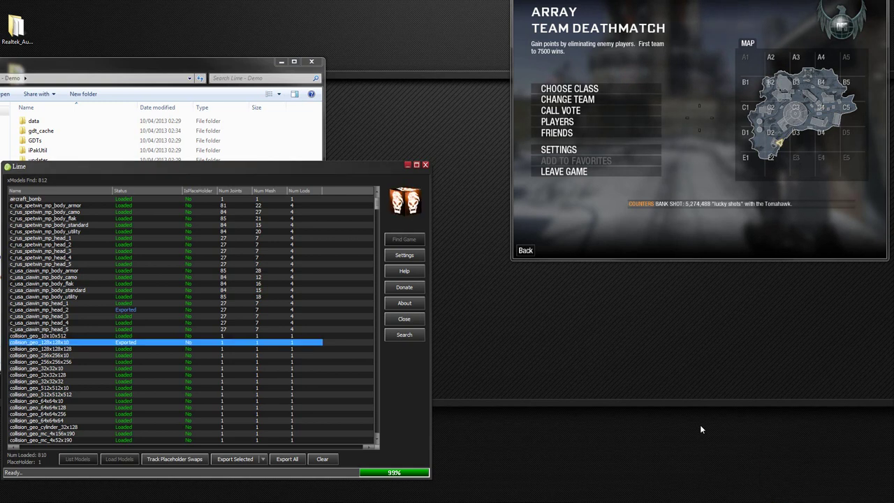
{"action": "double_click", "coordinate": [158, 276]}
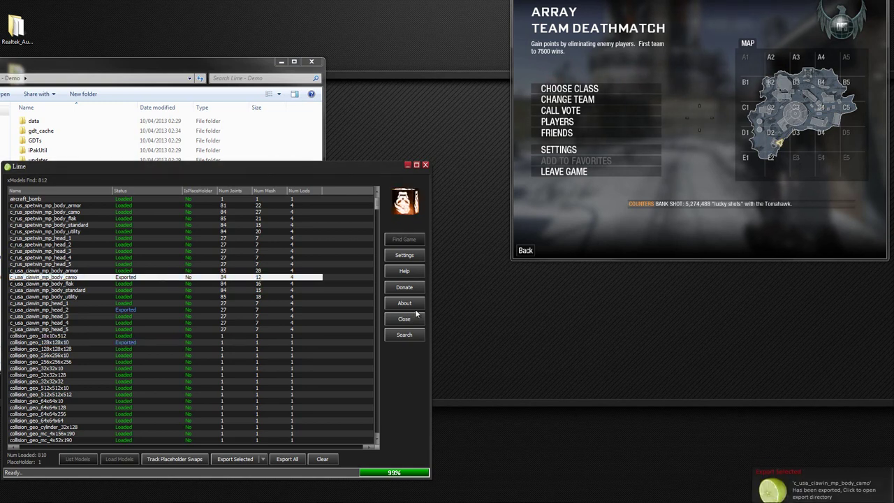
Review the K:\lime_scratch output folder of exported models, then close it
{"action": "left_click", "coordinate": [404, 202]}
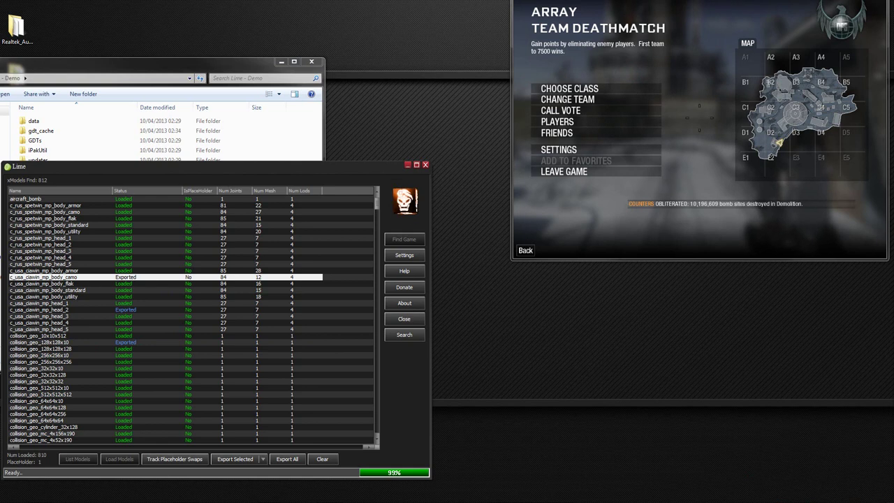
{"action": "left_click_drag", "start_coordinate": [415, 309], "coordinate": [524, 361]}
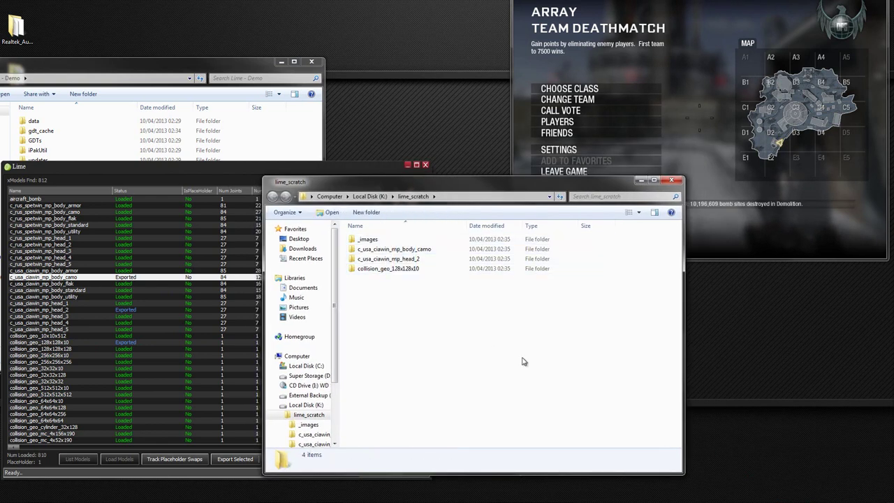
{"action": "left_click_drag", "start_coordinate": [533, 184], "coordinate": [681, 340]}
{"action": "left_click", "coordinate": [821, 334]}
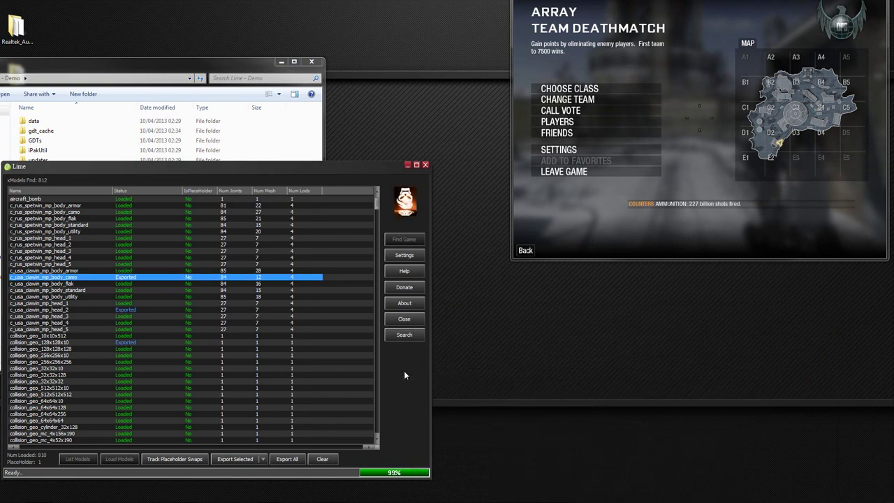
Re-export c_usa_ciawin_mp_body_camo and open its output folder from the export notice
{"action": "left_click", "coordinate": [154, 309]}
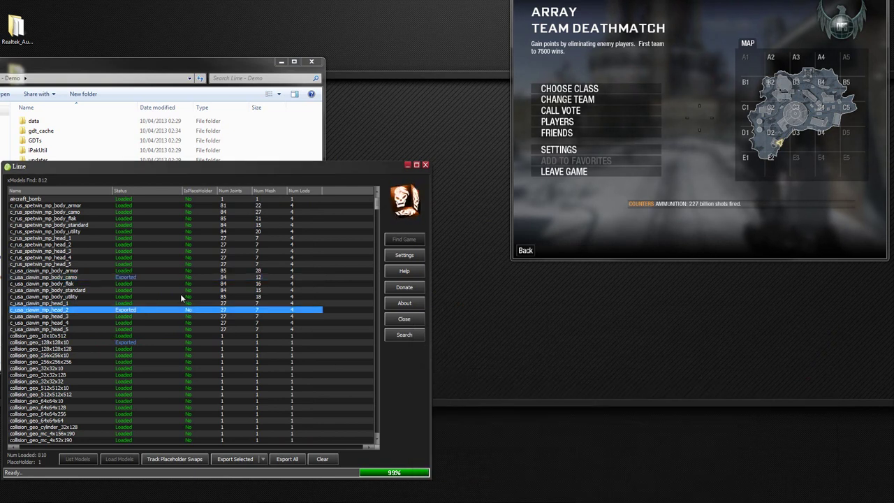
{"action": "key", "text": "Down"}
{"action": "key", "text": "Down"}
{"action": "key", "text": "Down"}
{"action": "key", "text": "Down"}
{"action": "key", "text": "Down"}
{"action": "key", "text": "Down"}
{"action": "key", "text": "Down"}
{"action": "key", "text": "Down"}
{"action": "key", "text": "Down"}
{"action": "key", "text": "Down"}
{"action": "key", "text": "Down"}
{"action": "key", "text": "Down"}
{"action": "key", "text": "Down"}
{"action": "key", "text": "Down"}
{"action": "key", "text": "Down"}
{"action": "key", "text": "Down"}
{"action": "key", "text": "Down"}
{"action": "key", "text": "Down"}
{"action": "key", "text": "Down"}
{"action": "key", "text": "Down"}
{"action": "key", "text": "Down"}
{"action": "key", "text": "Down"}
{"action": "key", "text": "Down"}
{"action": "key", "text": "Down"}
{"action": "key", "text": "Down"}
{"action": "key", "text": "Down"}
{"action": "key", "text": "Down"}
{"action": "key", "text": "Down"}
{"action": "key", "text": "Down"}
{"action": "key", "text": "Down"}
{"action": "key", "text": "Down"}
{"action": "key", "text": "Down"}
{"action": "key", "text": "Down"}
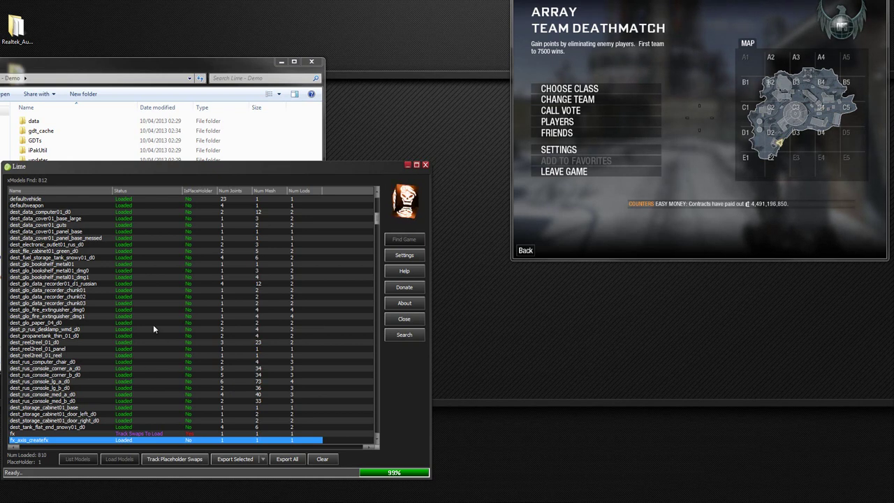
{"action": "key", "text": "Up"}
{"action": "key", "text": "Up"}
{"action": "key", "text": "Up"}
{"action": "key", "text": "Up"}
{"action": "key", "text": "Up"}
{"action": "key", "text": "Up"}
{"action": "key", "text": "Up"}
{"action": "key", "text": "Up"}
{"action": "key", "text": "Up"}
{"action": "key", "text": "Up"}
{"action": "key", "text": "Up"}
{"action": "key", "text": "Up"}
{"action": "key", "text": "Up"}
{"action": "key", "text": "Up"}
{"action": "key", "text": "Up"}
{"action": "key", "text": "Up"}
{"action": "key", "text": "Up"}
{"action": "key", "text": "Up"}
{"action": "key", "text": "Up"}
{"action": "key", "text": "Up"}
{"action": "key", "text": "Up"}
{"action": "key", "text": "Up"}
{"action": "key", "text": "Up"}
{"action": "key", "text": "Up"}
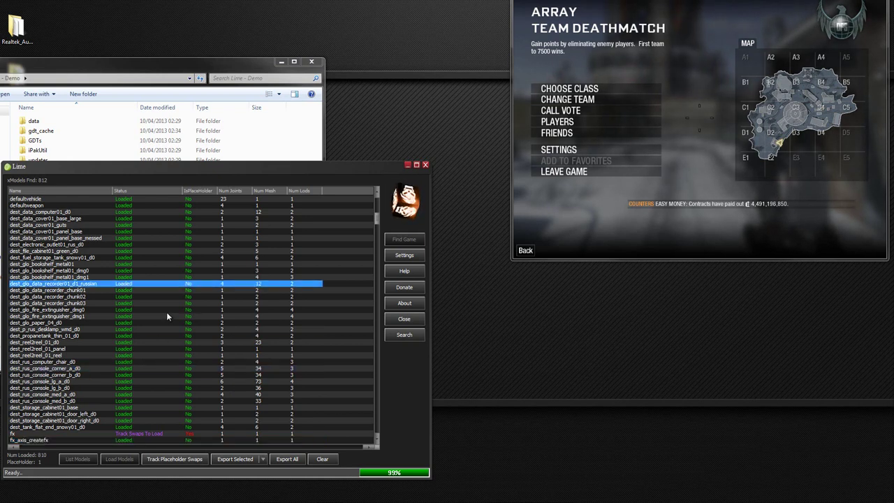
{"action": "key", "text": "Up"}
{"action": "key", "text": "Up"}
{"action": "key", "text": "Up"}
{"action": "key", "text": "Up"}
{"action": "key", "text": "Up"}
{"action": "key", "text": "Up"}
{"action": "key", "text": "Up"}
{"action": "key", "text": "Up"}
{"action": "key", "text": "Up"}
{"action": "key", "text": "Up"}
{"action": "key", "text": "Up"}
{"action": "key", "text": "Up"}
{"action": "key", "text": "Up"}
{"action": "key", "text": "Up"}
{"action": "key", "text": "Up"}
{"action": "key", "text": "Up"}
{"action": "key", "text": "Up"}
{"action": "key", "text": "Up"}
{"action": "key", "text": "Up"}
{"action": "key", "text": "Up"}
{"action": "key", "text": "Up"}
{"action": "key", "text": "Up"}
{"action": "key", "text": "Up"}
{"action": "key", "text": "Up"}
{"action": "key", "text": "Up"}
{"action": "key", "text": "Up"}
{"action": "key", "text": "Up"}
{"action": "key", "text": "Up"}
{"action": "key", "text": "Up"}
{"action": "key", "text": "Up"}
{"action": "key", "text": "Up"}
{"action": "key", "text": "Up"}
{"action": "key", "text": "Up"}
{"action": "key", "text": "Up"}
{"action": "key", "text": "Up"}
{"action": "key", "text": "Up"}
{"action": "key", "text": "Up"}
{"action": "key", "text": "Up"}
{"action": "key", "text": "Up"}
{"action": "key", "text": "Up"}
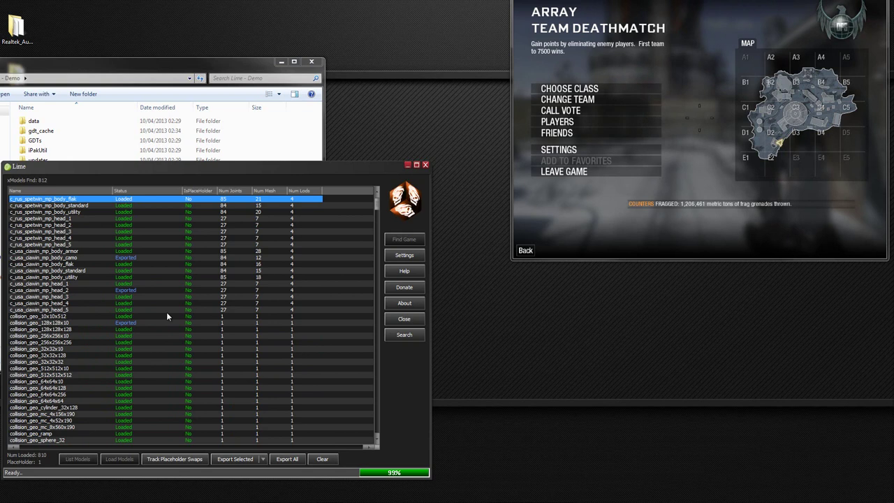
{"action": "left_click", "coordinate": [148, 255]}
{"action": "double_click", "coordinate": [148, 255]}
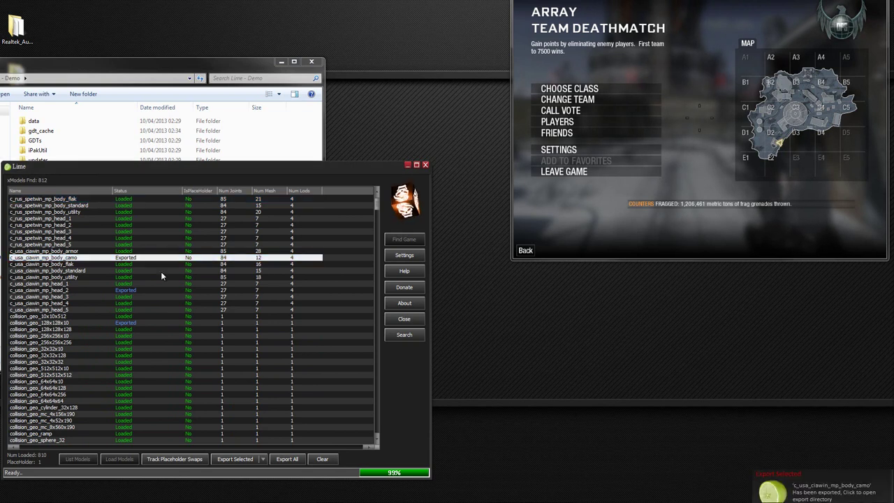
{"action": "left_click", "coordinate": [813, 498]}
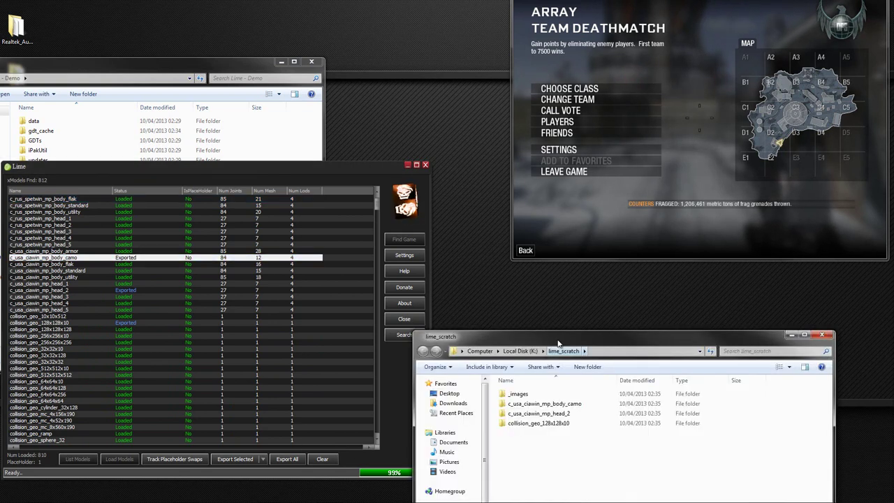
Open the c_usa_ciawin_mp_body_camo export folder, select the LOD_0 file, and bring up Maya's taskbar preview
{"action": "left_click_drag", "start_coordinate": [564, 347], "coordinate": [180, 15]}
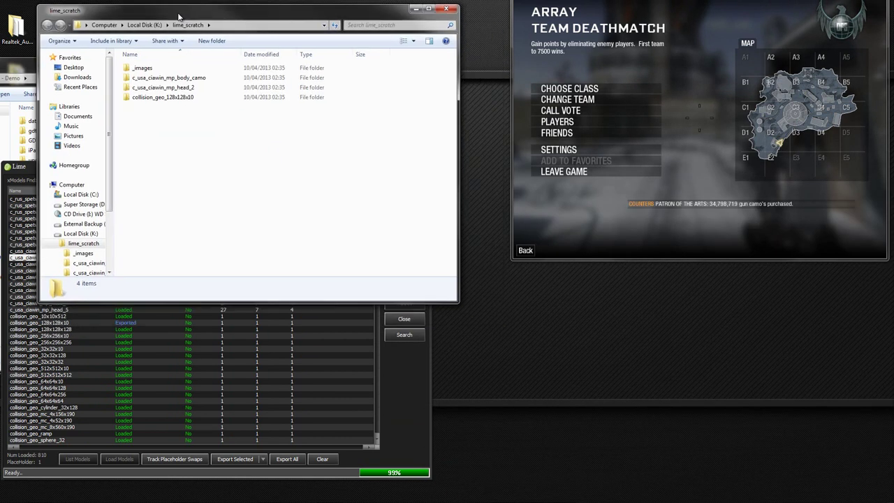
{"action": "left_click_drag", "start_coordinate": [180, 16], "coordinate": [79, 0]}
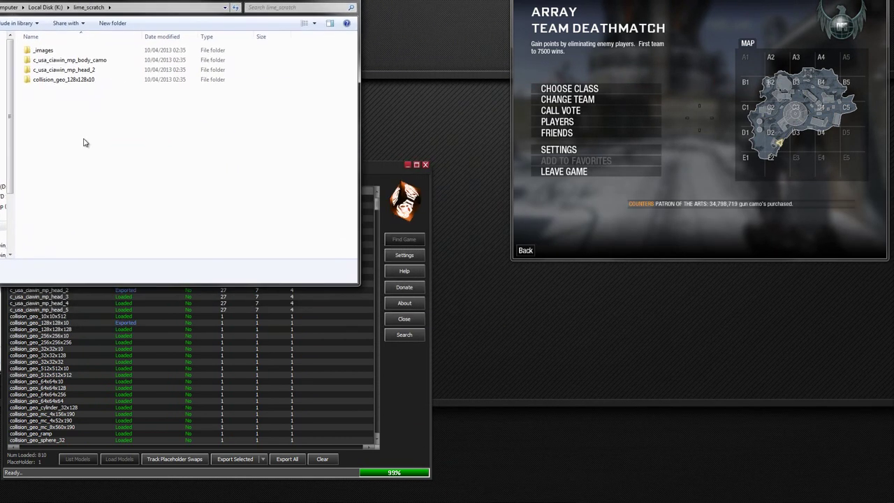
{"action": "double_click", "coordinate": [73, 61]}
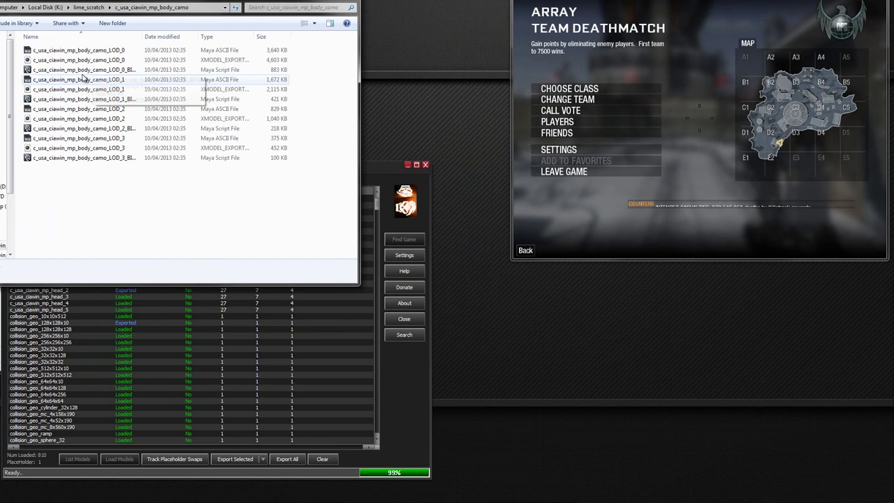
{"action": "left_click", "coordinate": [200, 53]}
{"action": "left_click", "coordinate": [175, 499]}
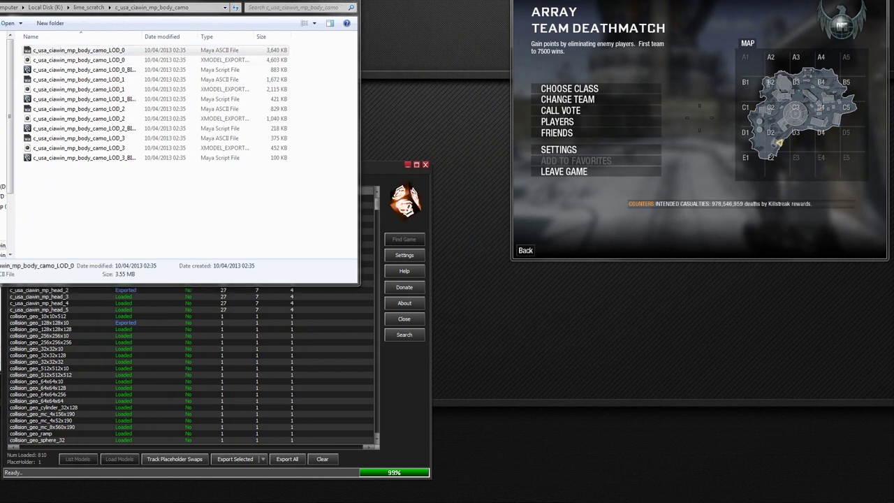
Import the c_usa_ciawin_mp_body_camo_LOD_0 Maya ASCII file into the Maya scene by dragging it in
{"action": "left_click", "coordinate": [236, 459]}
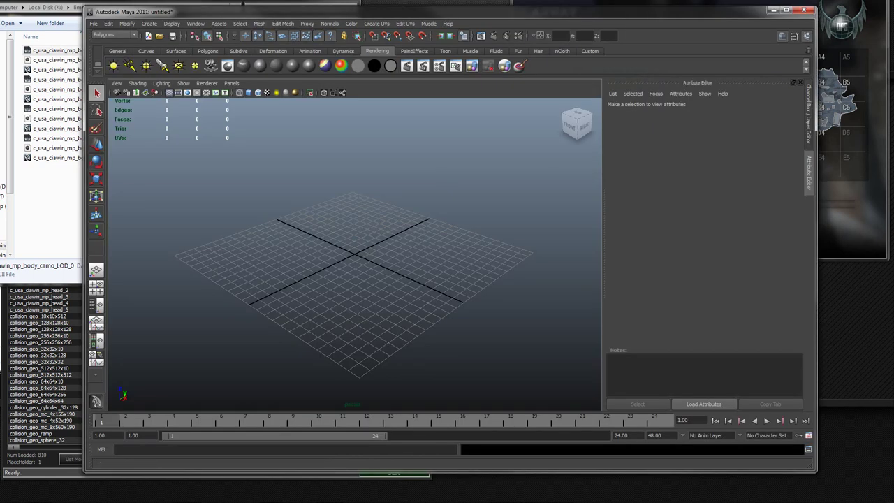
{"action": "left_click_drag", "start_coordinate": [358, 15], "coordinate": [433, 26]}
{"action": "left_click", "coordinate": [95, 252]}
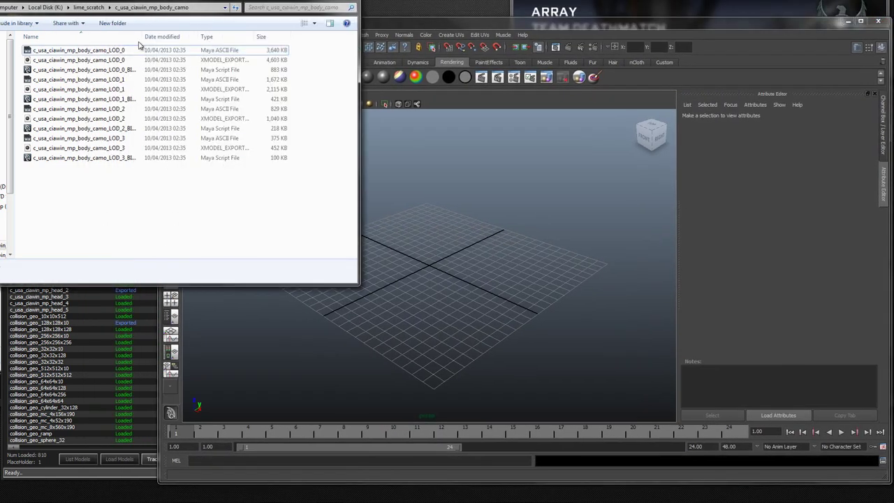
{"action": "left_click", "coordinate": [89, 51]}
{"action": "left_click_drag", "start_coordinate": [89, 50], "coordinate": [493, 209]}
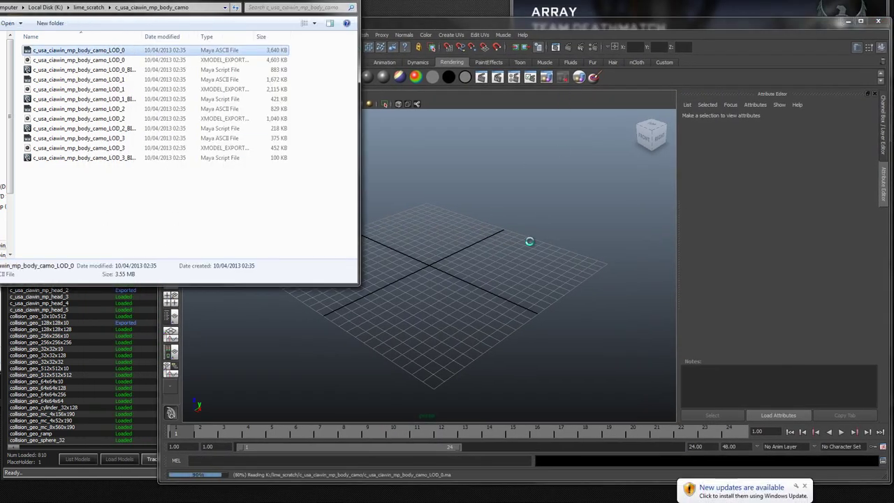
{"action": "left_click", "coordinate": [481, 305]}
Frame the imported character and view it textured, then with smooth shading
{"action": "key", "text": "a"}
{"action": "key", "text": "6"}
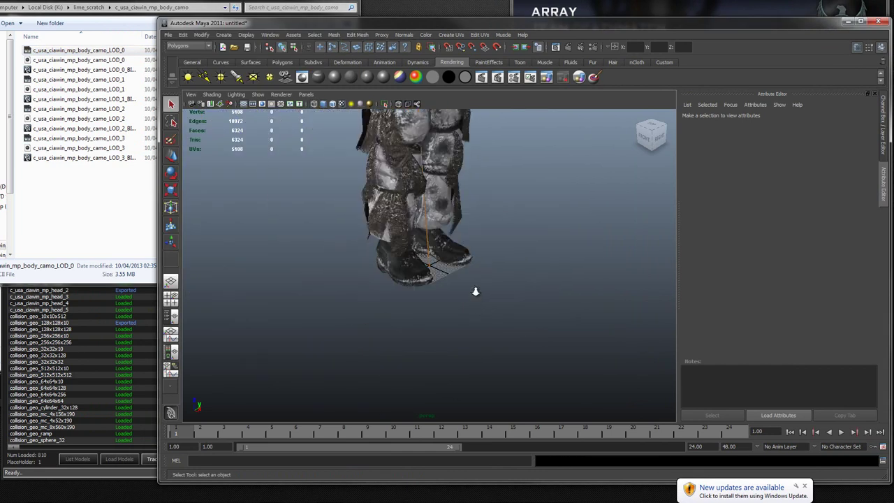
{"action": "left_click_drag", "start_coordinate": [396, 175], "coordinate": [389, 213]}
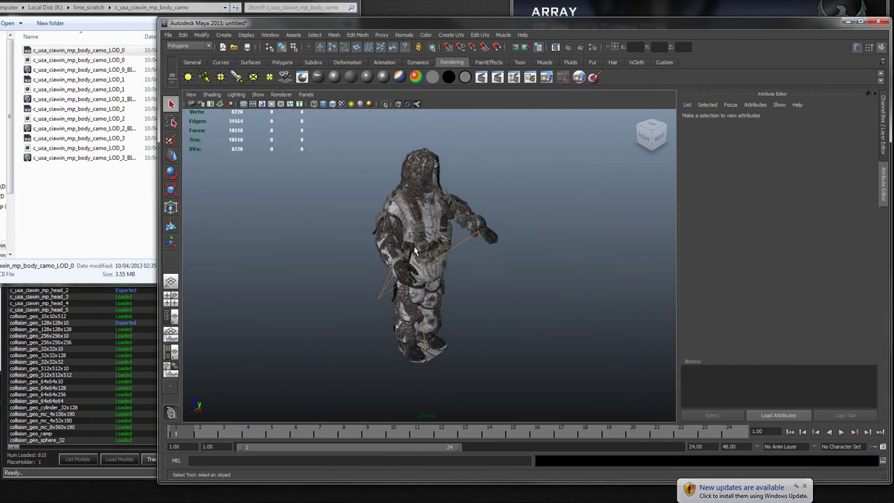
{"action": "scroll", "coordinate": [389, 215], "scroll_direction": "up", "scroll_amount": 3}
{"action": "key", "text": "5"}
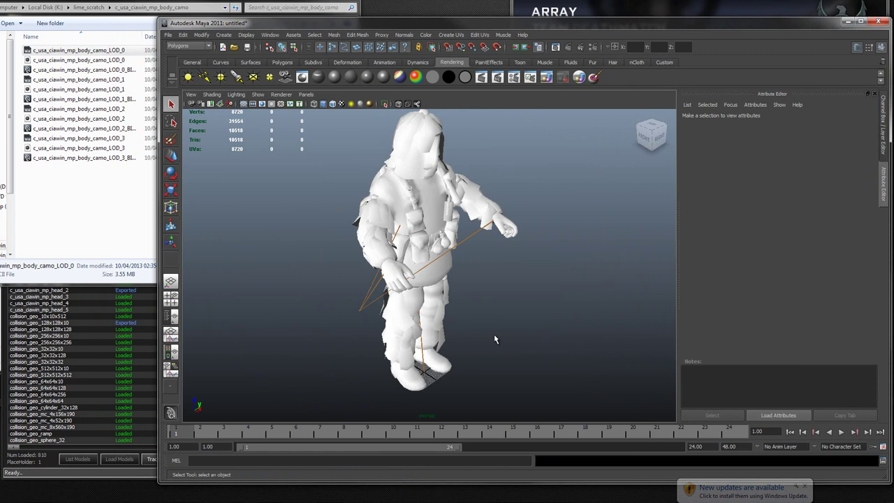
Select the j_clavicle_ri joint and cloth mesh, and inspect the Apply Color options and colour picker
{"action": "left_click", "coordinate": [401, 188]}
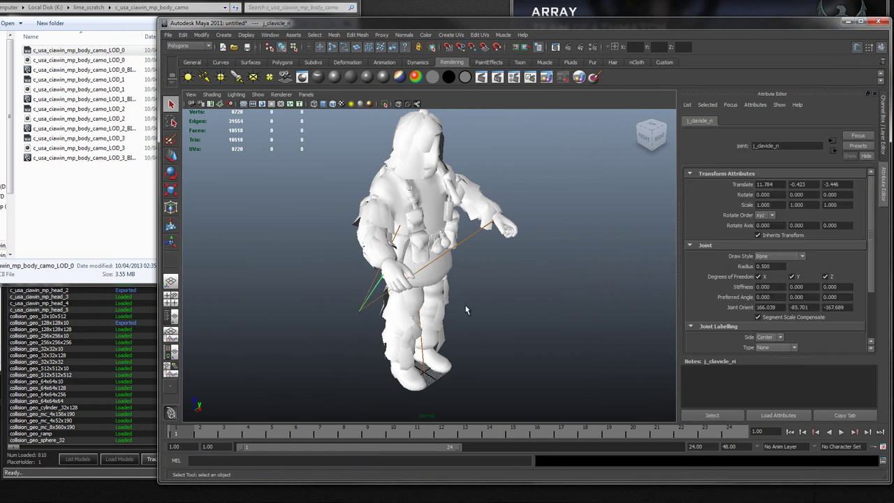
{"action": "left_click", "coordinate": [377, 201]}
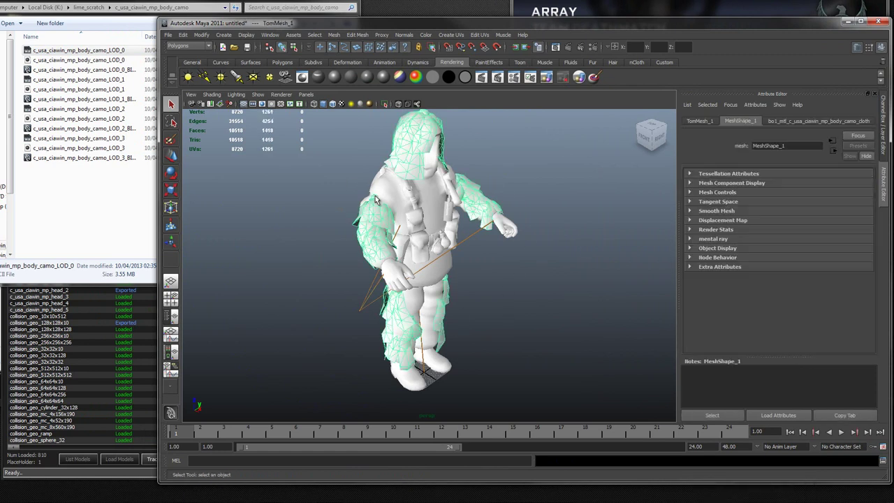
{"action": "left_click", "coordinate": [422, 35]}
{"action": "left_click", "coordinate": [504, 153]}
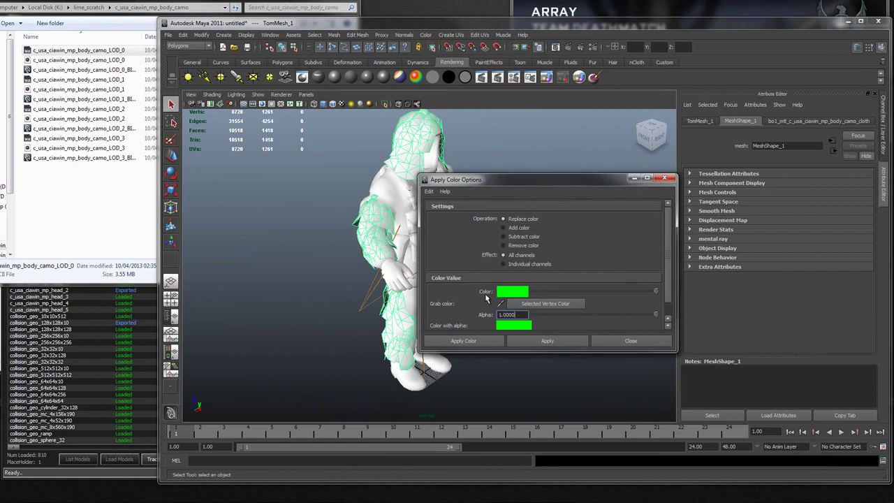
{"action": "left_click", "coordinate": [512, 292]}
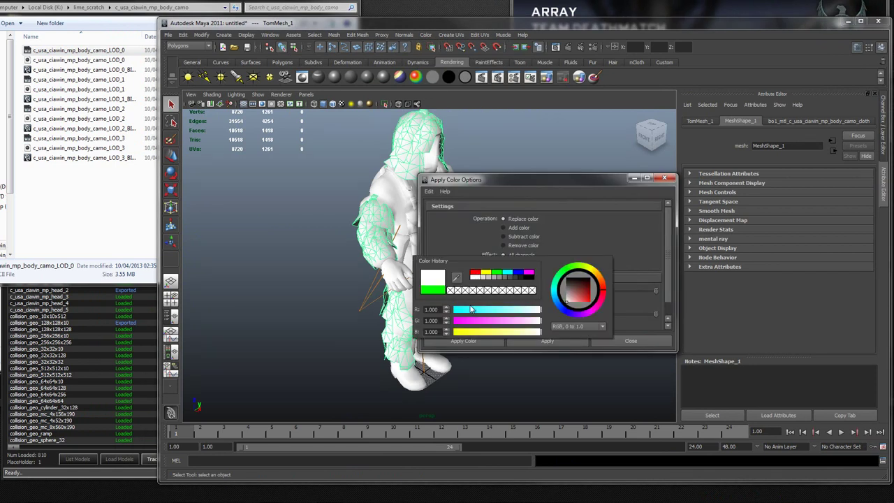
{"action": "left_click", "coordinate": [665, 178]}
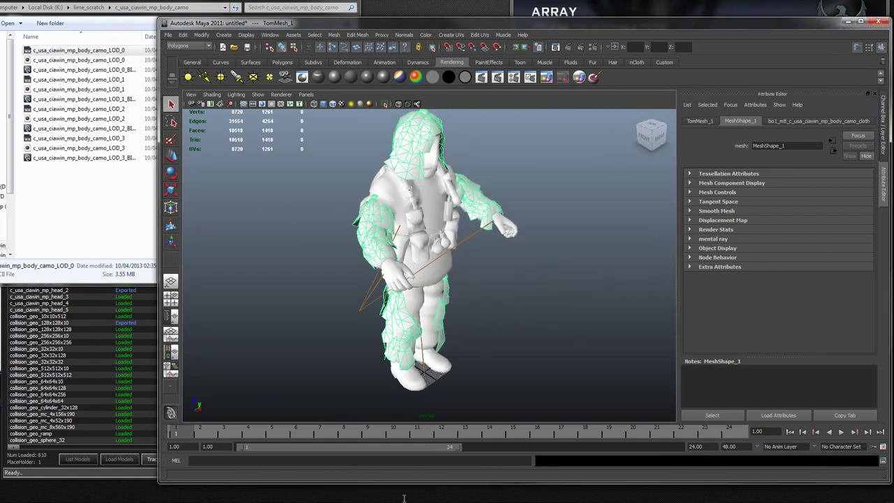
Select the skeleton, cloth mesh and tag_origin joint, clear the selection, then minimize Maya
{"action": "left_click", "coordinate": [298, 268]}
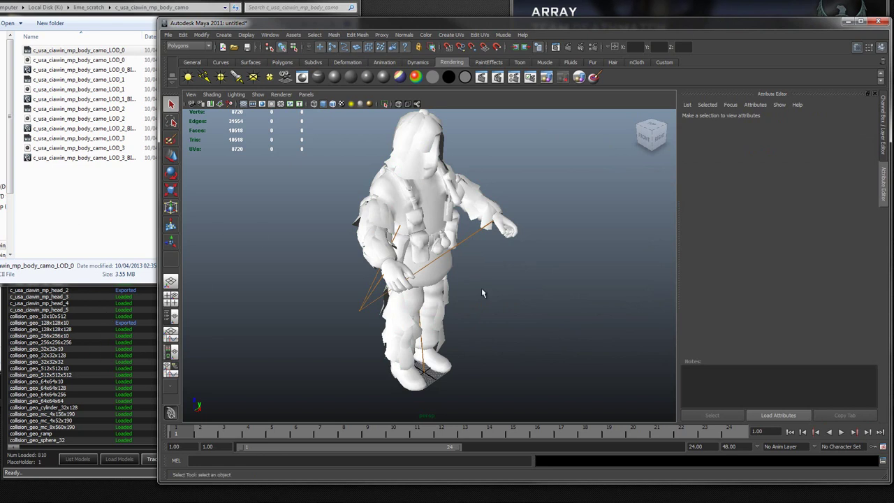
{"action": "left_click_drag", "start_coordinate": [295, 285], "coordinate": [619, 375]}
{"action": "left_click", "coordinate": [537, 342]}
{"action": "left_click", "coordinate": [380, 201]}
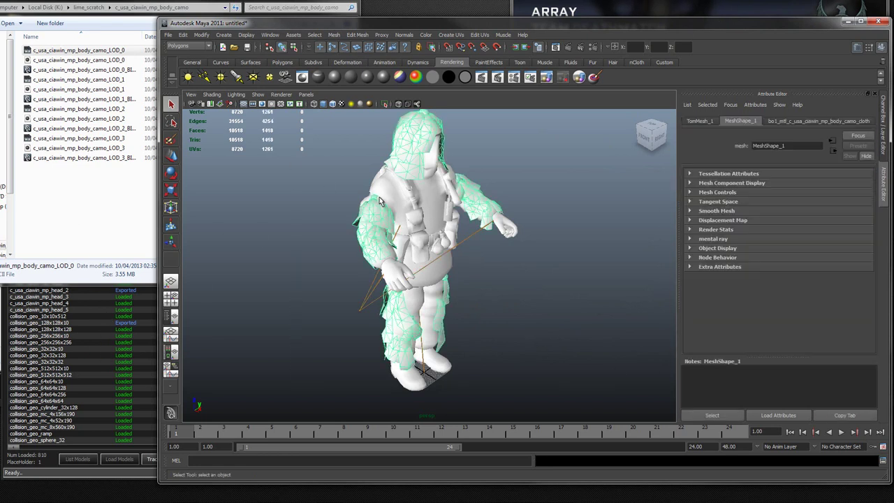
{"action": "left_click", "coordinate": [549, 286]}
{"action": "left_click_drag", "start_coordinate": [562, 367], "coordinate": [451, 290]}
{"action": "left_click", "coordinate": [140, 195]}
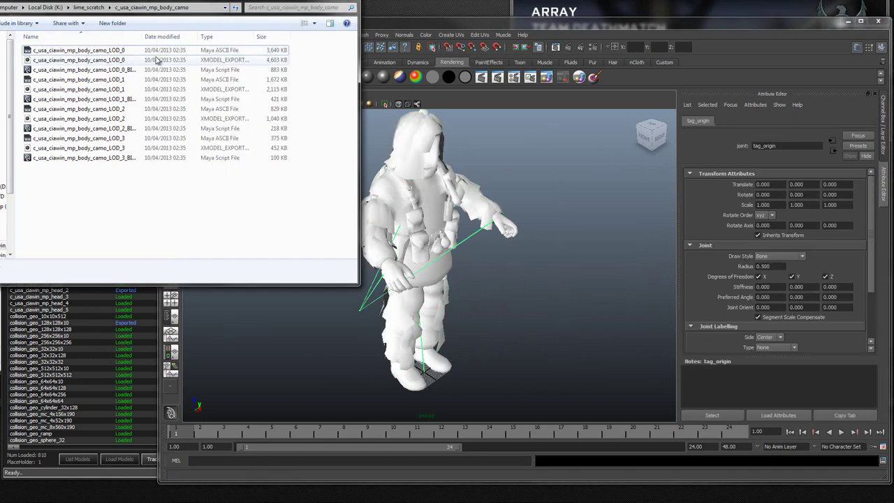
{"action": "left_click", "coordinate": [534, 301]}
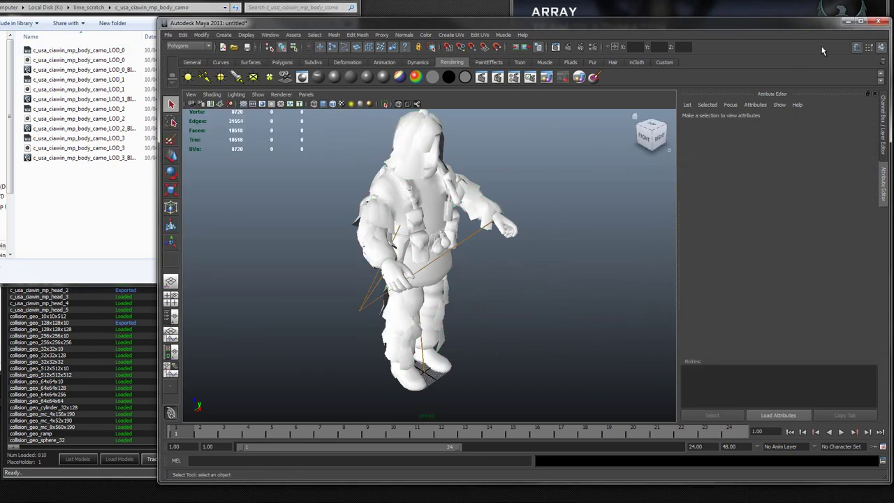
{"action": "left_click", "coordinate": [845, 24]}
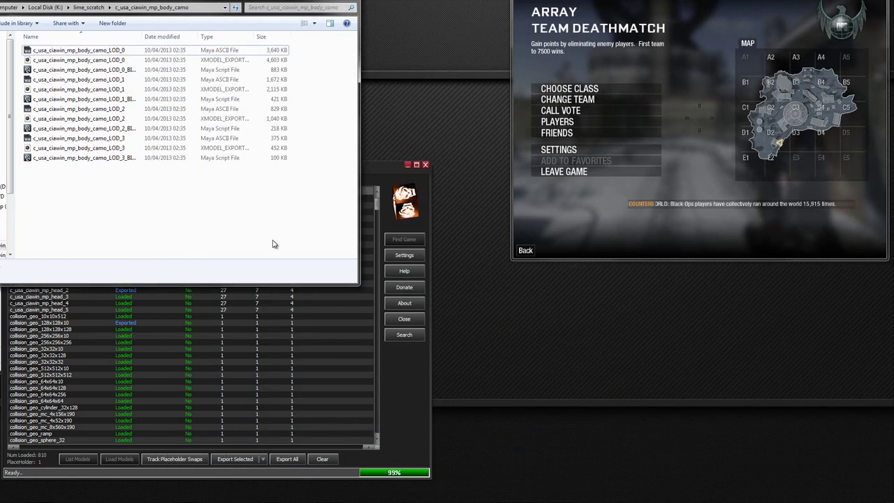
Focus Lime, go back up to lime_scratch in Explorer, and close that folder window
{"action": "left_click", "coordinate": [399, 424]}
{"action": "left_click_drag", "start_coordinate": [270, 167], "coordinate": [271, 174]}
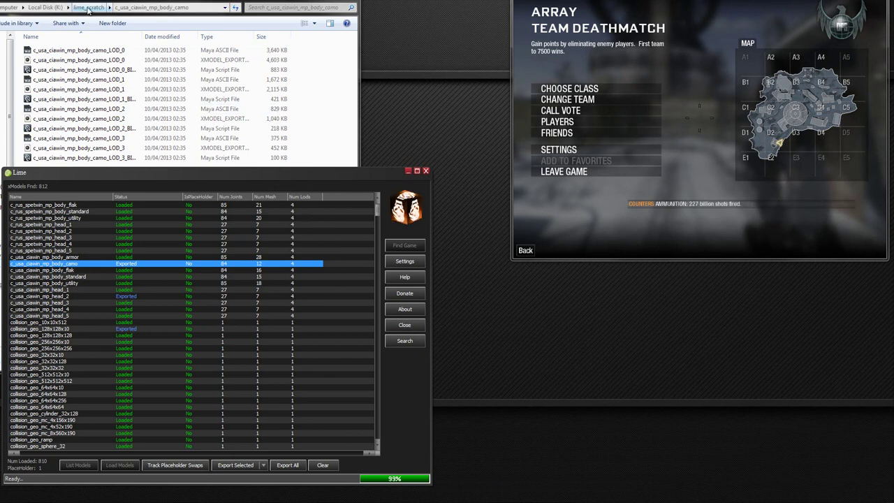
{"action": "left_click", "coordinate": [88, 9]}
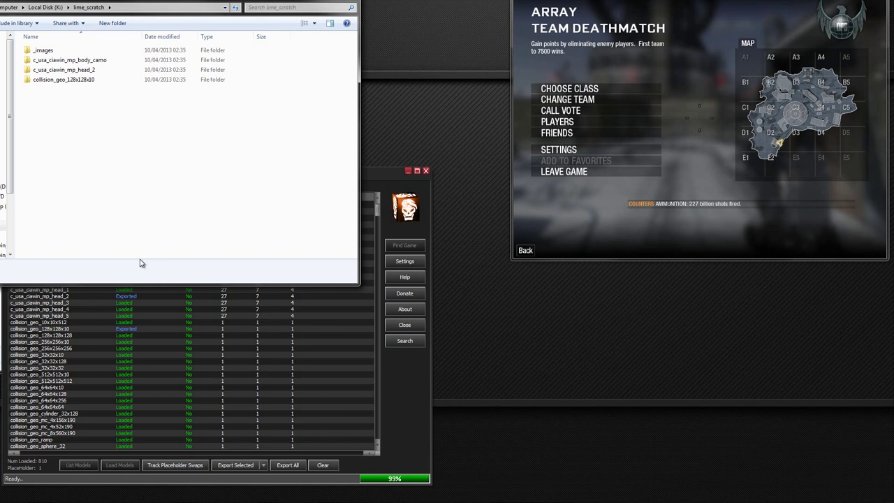
{"action": "left_click", "coordinate": [340, 2]}
Inspect dont_delete_me_cache_BO1_0.tgdt in the gdt_cache folder, then return to Lime - Demo
{"action": "left_click", "coordinate": [168, 43]}
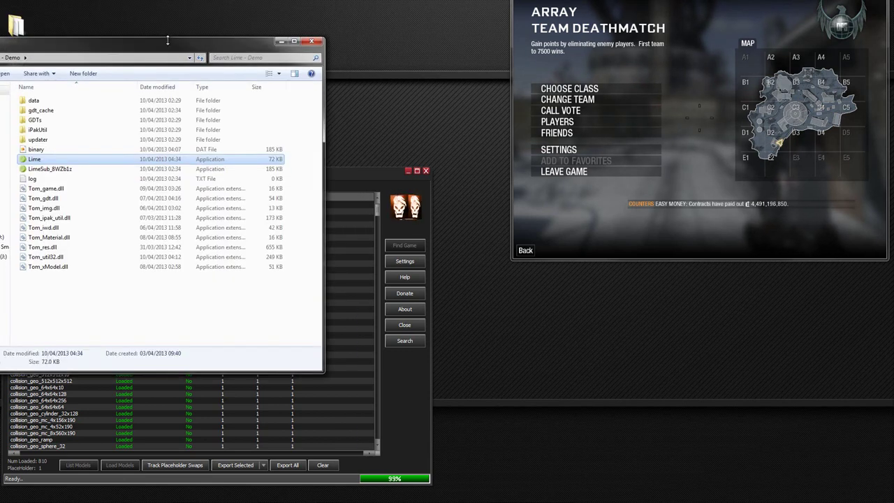
{"action": "left_click_drag", "start_coordinate": [168, 40], "coordinate": [171, 46]}
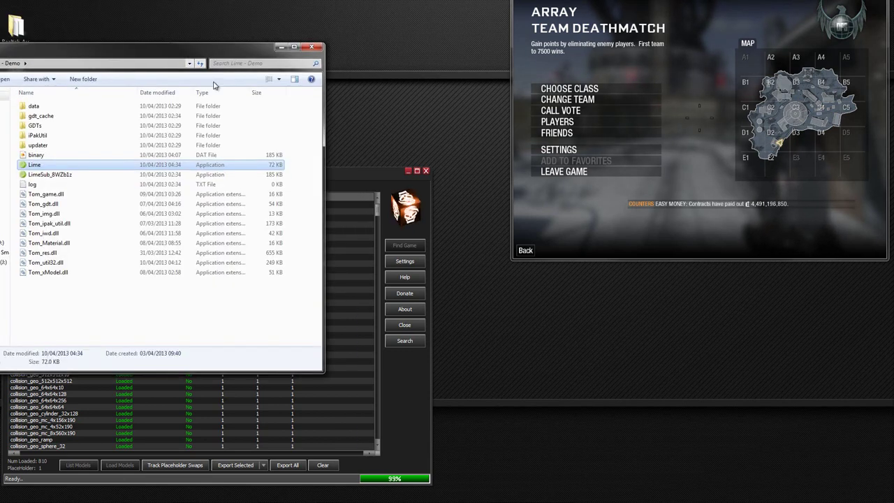
{"action": "double_click", "coordinate": [60, 117]}
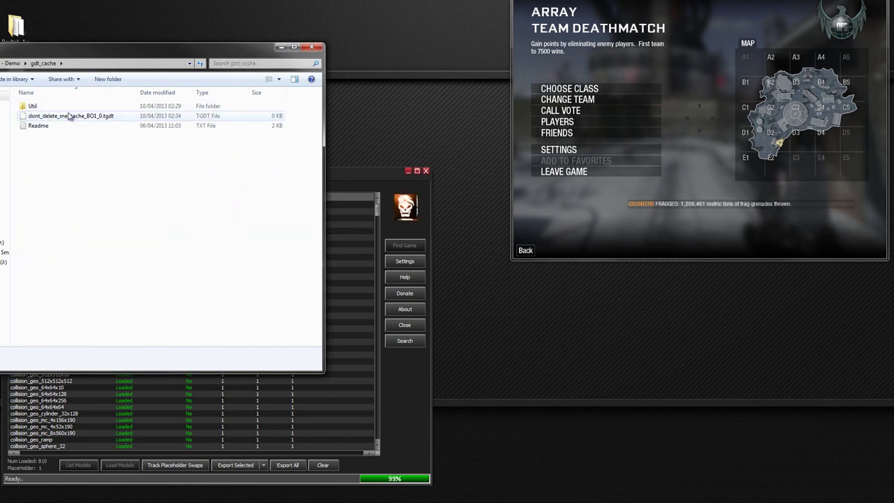
{"action": "left_click", "coordinate": [276, 116]}
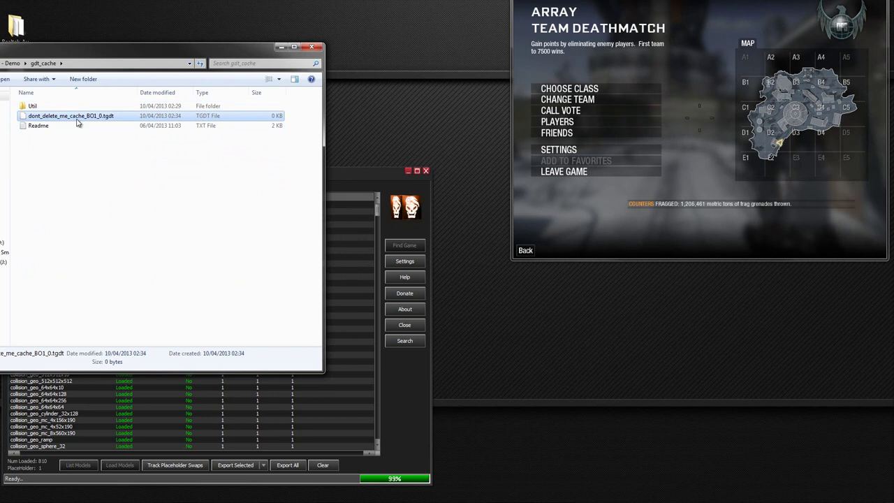
{"action": "left_click", "coordinate": [12, 63]}
Delete Lime_SuperGDT_BO1 from the GDTs folder and close Lime so it regenerates the file
{"action": "double_click", "coordinate": [44, 126]}
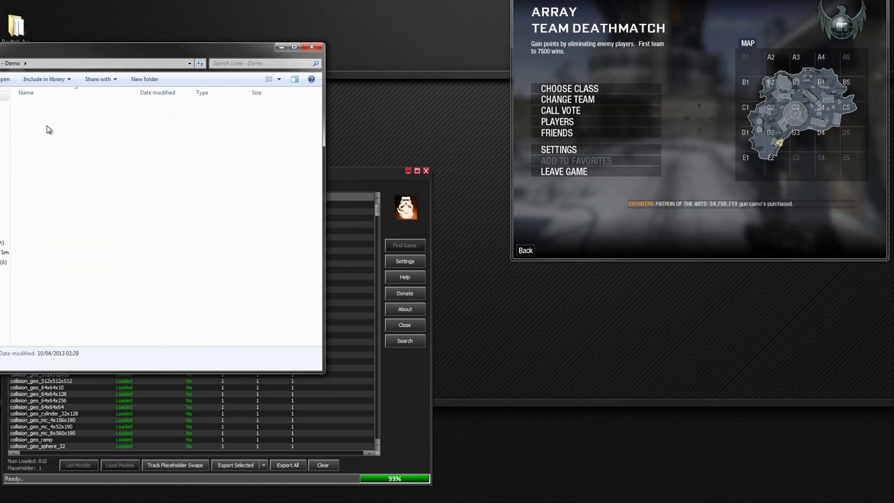
{"action": "left_click", "coordinate": [57, 111]}
{"action": "key", "text": "Delete"}
{"action": "key", "text": "Return"}
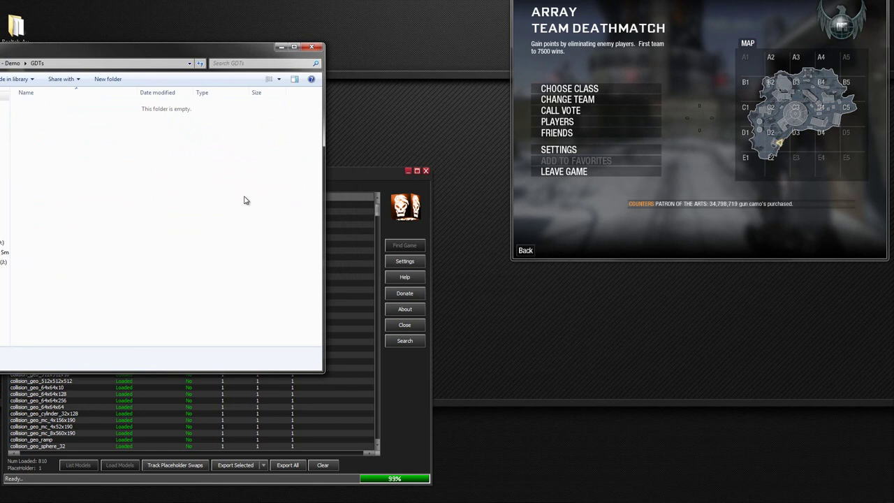
{"action": "left_click", "coordinate": [411, 380]}
{"action": "left_click", "coordinate": [404, 325]}
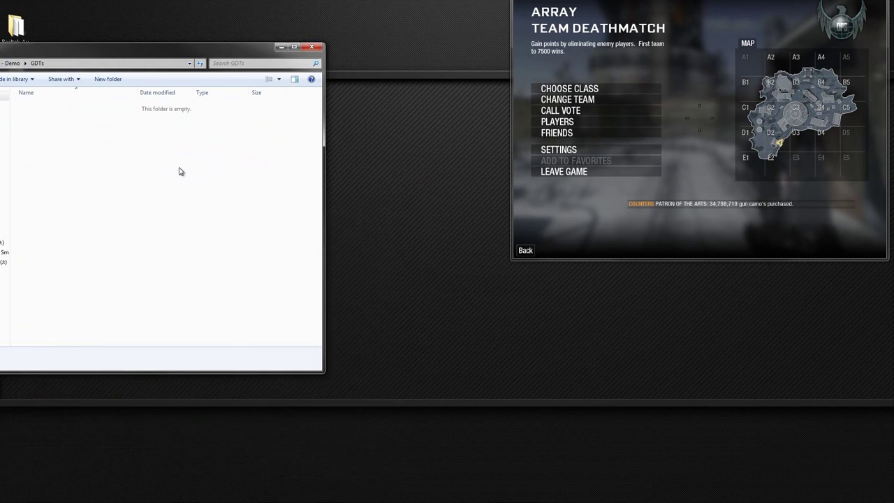
View the regenerated Lime_SuperGDT_BO1 contents and go back up to Lime - Demo
{"action": "double_click", "coordinate": [66, 107]}
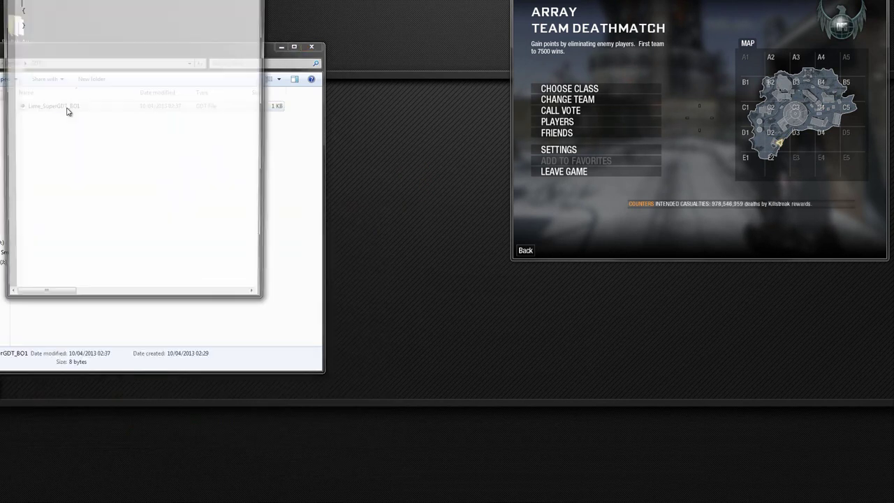
{"action": "key", "text": "alt+F4"}
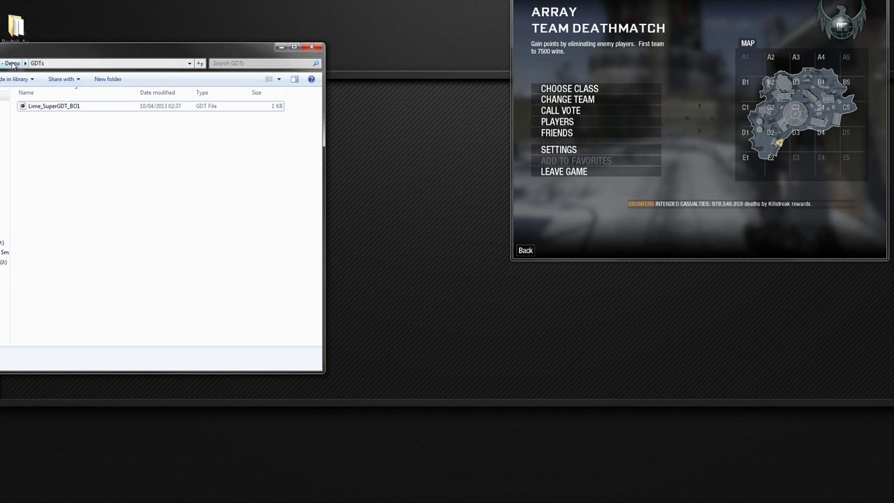
{"action": "key", "text": "alt+Up"}
Open the dont_delete_me_cache_BO1_0.tgdt cache file, then relaunch Lime from Lime - Demo
{"action": "double_click", "coordinate": [55, 110]}
{"action": "left_click", "coordinate": [54, 117]}
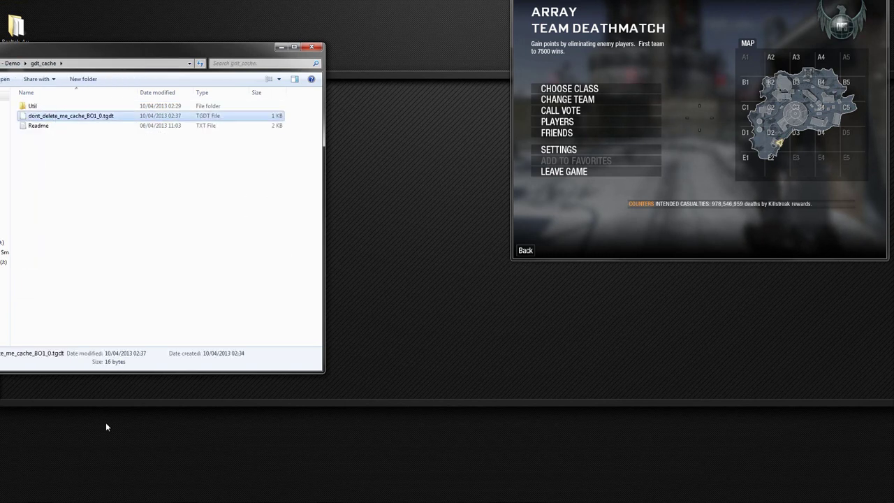
{"action": "double_click", "coordinate": [117, 119]}
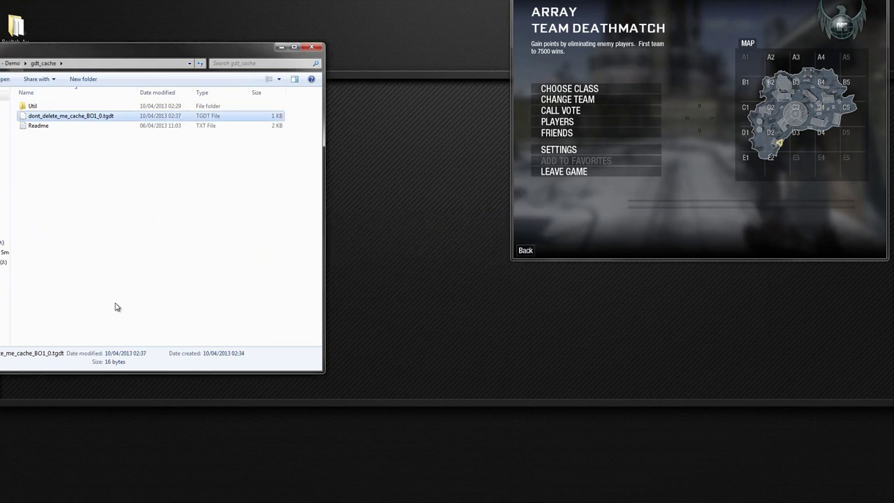
{"action": "left_click", "coordinate": [13, 63]}
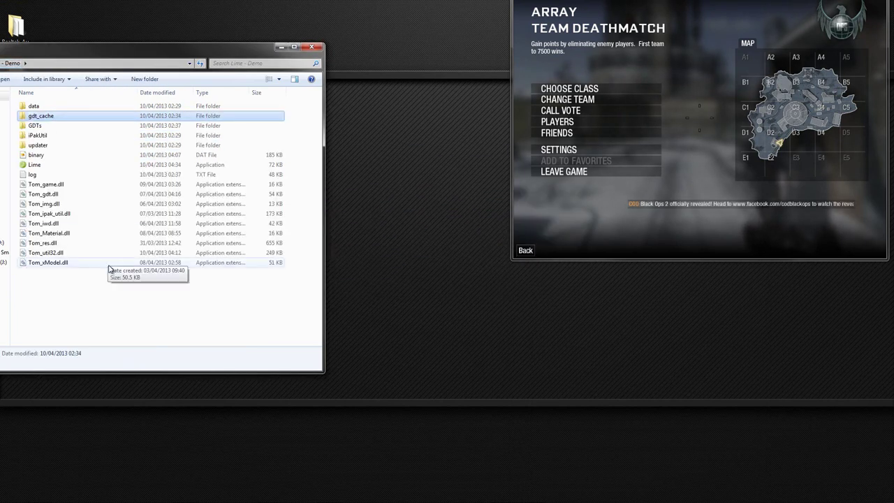
{"action": "double_click", "coordinate": [56, 166]}
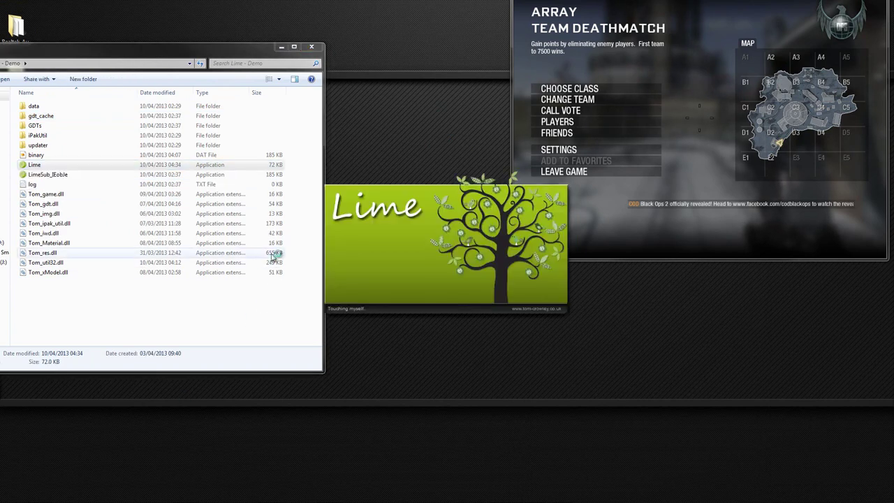
Save Lime's export options settings, then list and load the game's xModels
{"action": "left_click", "coordinate": [405, 260]}
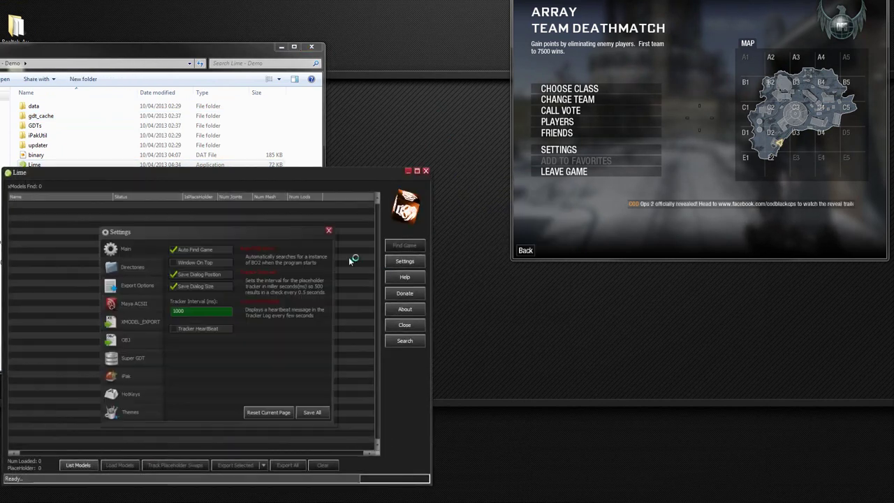
{"action": "left_click", "coordinate": [137, 284]}
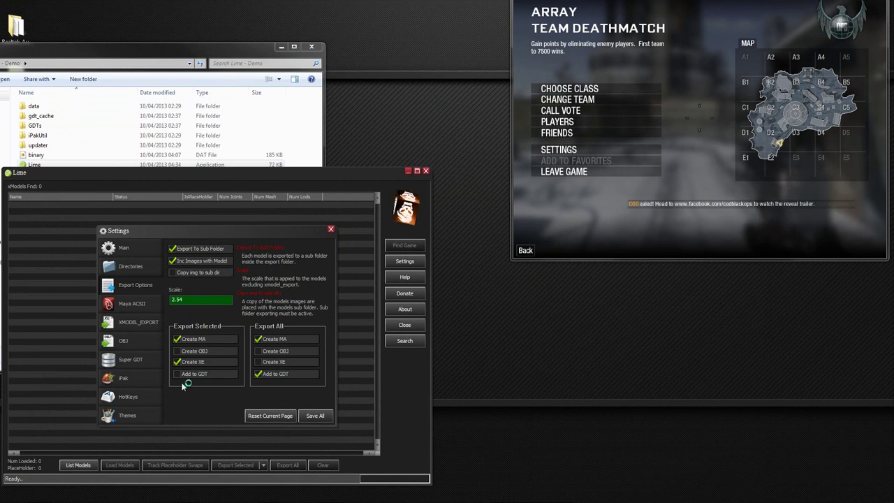
{"action": "left_click", "coordinate": [315, 415]}
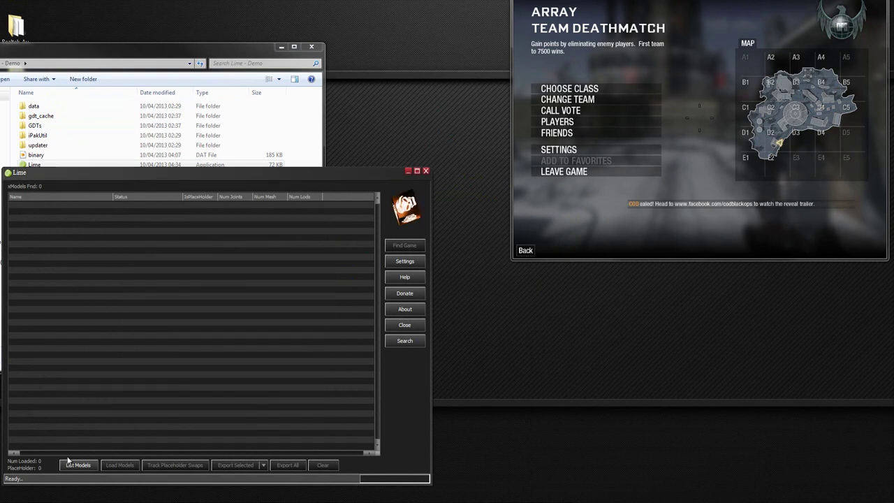
{"action": "left_click", "coordinate": [78, 465]}
{"action": "left_click", "coordinate": [120, 466]}
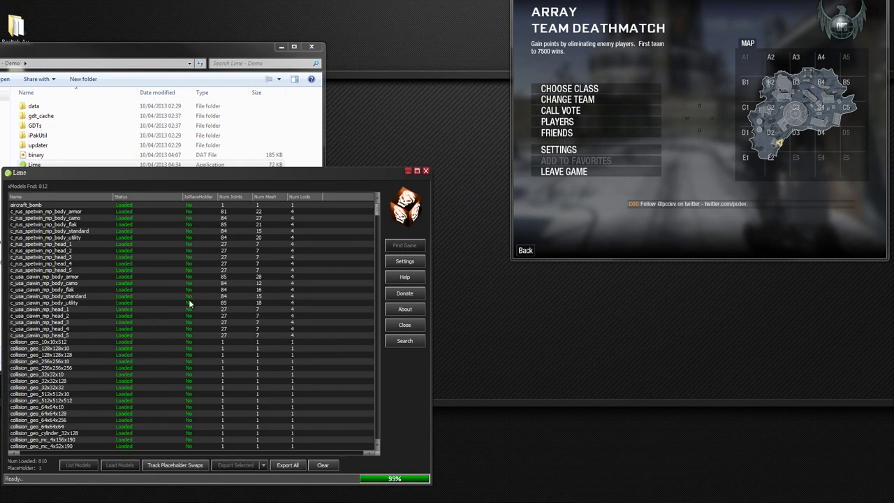
Export the spetwin head_1, head_3, body_flak, body_utility and ciawin body_camo, head_2, body_standard models
{"action": "double_click", "coordinate": [140, 244]}
{"action": "double_click", "coordinate": [148, 257]}
{"action": "double_click", "coordinate": [148, 283]}
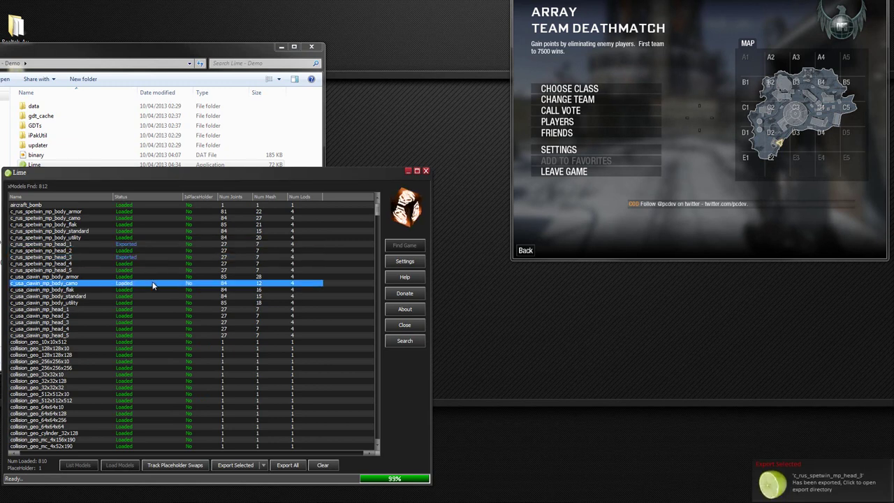
{"action": "double_click", "coordinate": [147, 316]}
{"action": "double_click", "coordinate": [144, 296]}
{"action": "double_click", "coordinate": [139, 224]}
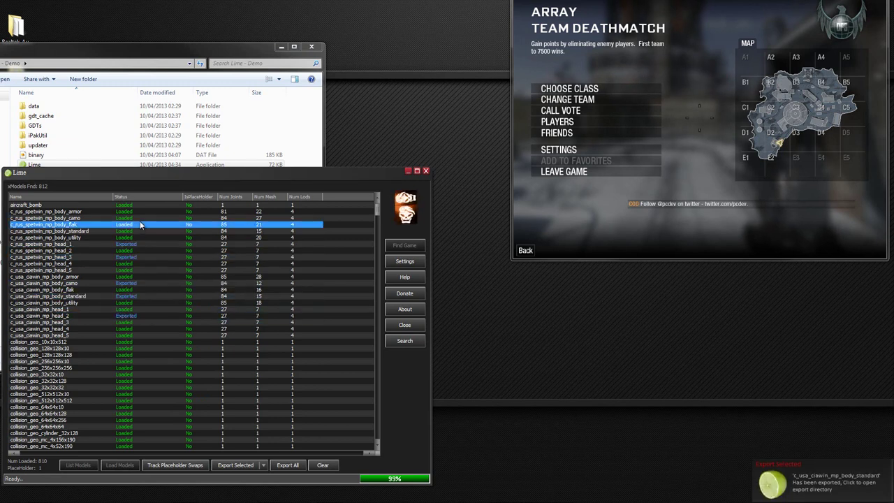
{"action": "double_click", "coordinate": [145, 237]}
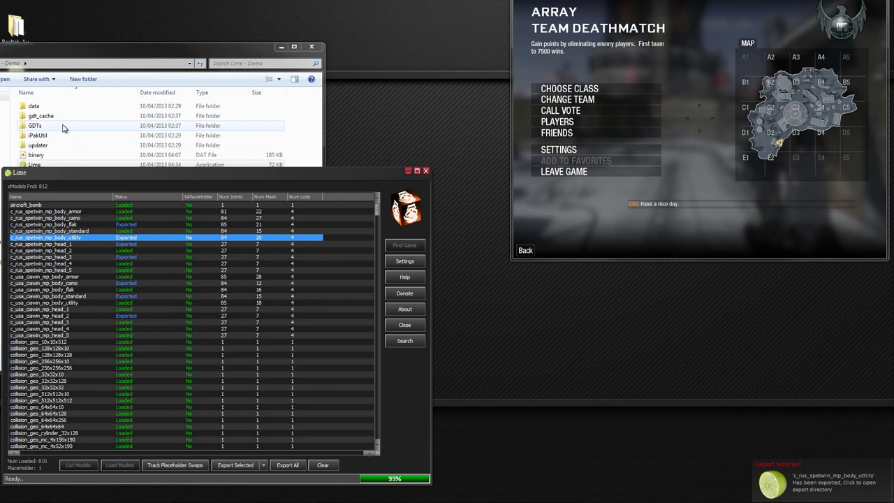
Close Lime and open Lime_SuperGDT_BO1 from the GDTs folder to read its entries
{"action": "double_click", "coordinate": [35, 125]}
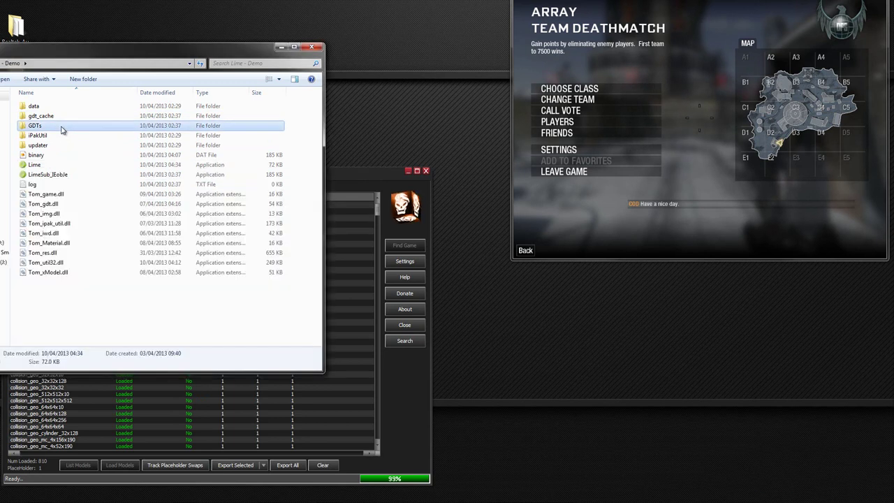
{"action": "left_click", "coordinate": [404, 325]}
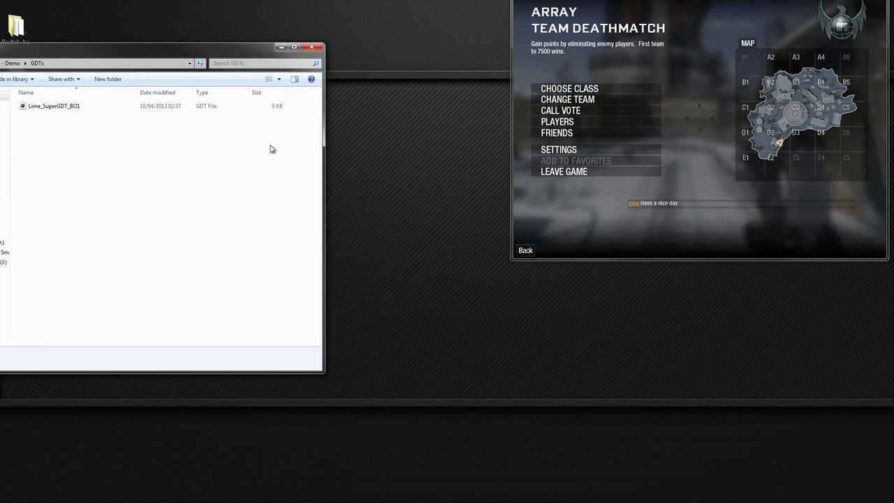
{"action": "double_click", "coordinate": [184, 110]}
Close the SuperGDT view and select dont_delete_me_cache_BO1_0.tgdt in gdt_cache
{"action": "scroll", "coordinate": [156, 116], "scroll_direction": "down", "scroll_amount": 5}
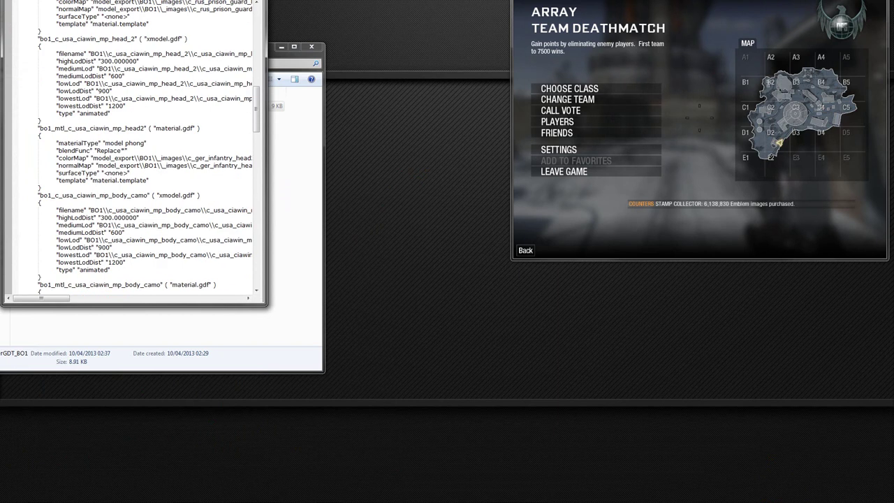
{"action": "key", "text": "alt+F4"}
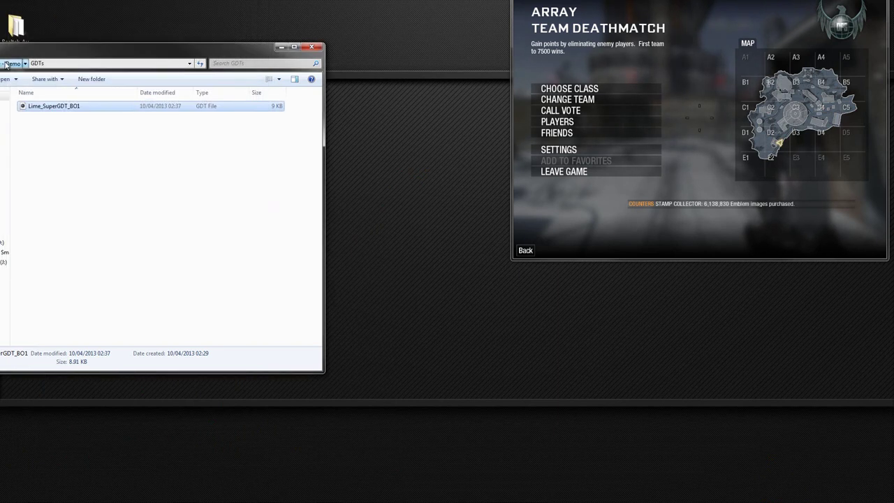
{"action": "left_click", "coordinate": [13, 64]}
{"action": "double_click", "coordinate": [88, 116]}
{"action": "left_click", "coordinate": [178, 116]}
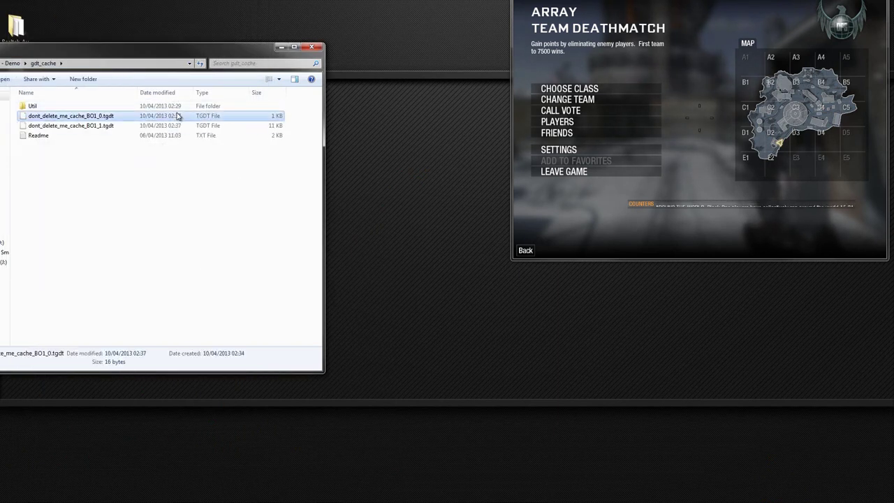
Look over the Util folder's manual_run, CreateGDT and log files
{"action": "double_click", "coordinate": [44, 105]}
{"action": "left_click", "coordinate": [82, 127]}
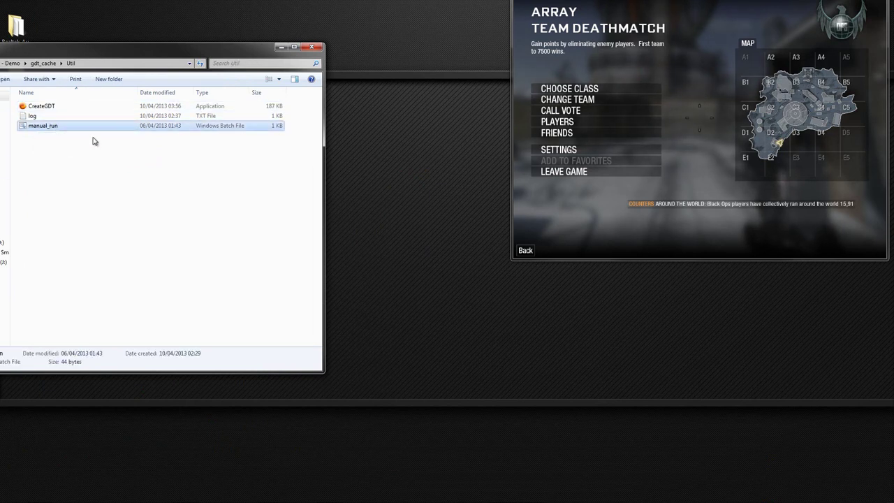
{"action": "left_click", "coordinate": [75, 107]}
{"action": "left_click", "coordinate": [66, 127]}
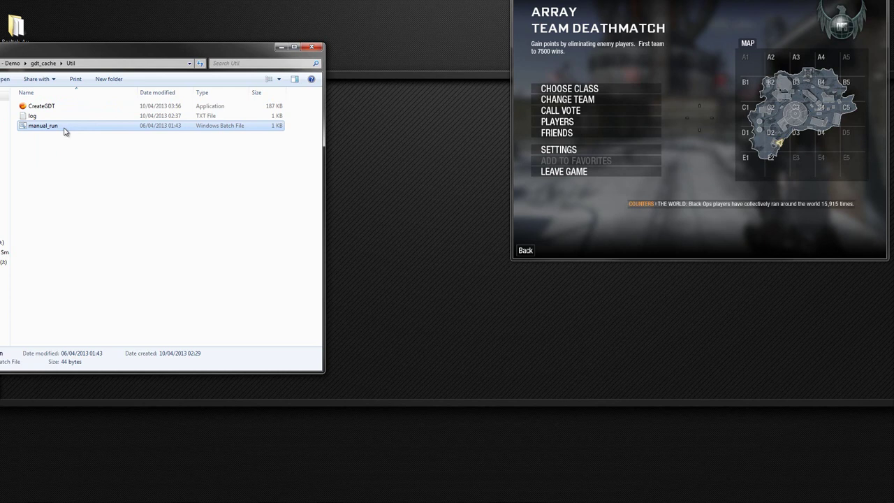
Read the log's command-line arguments in SciTE, then minimize the log window
{"action": "double_click", "coordinate": [57, 116]}
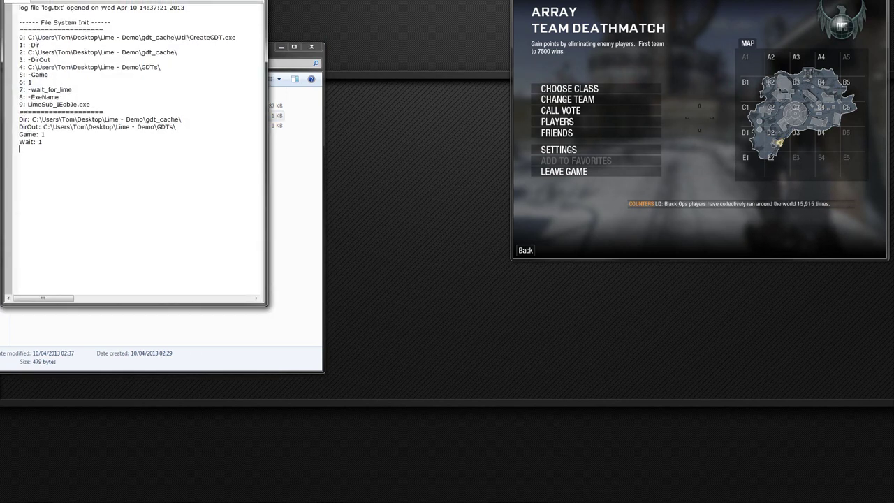
{"action": "left_click_drag", "start_coordinate": [48, 0], "coordinate": [210, 36]}
{"action": "left_click_drag", "start_coordinate": [176, 213], "coordinate": [180, 106]}
{"action": "left_click", "coordinate": [384, 34]}
Check the Readme in gdt_cache, return to Lime - Demo and relaunch Lime
{"action": "left_click", "coordinate": [43, 63]}
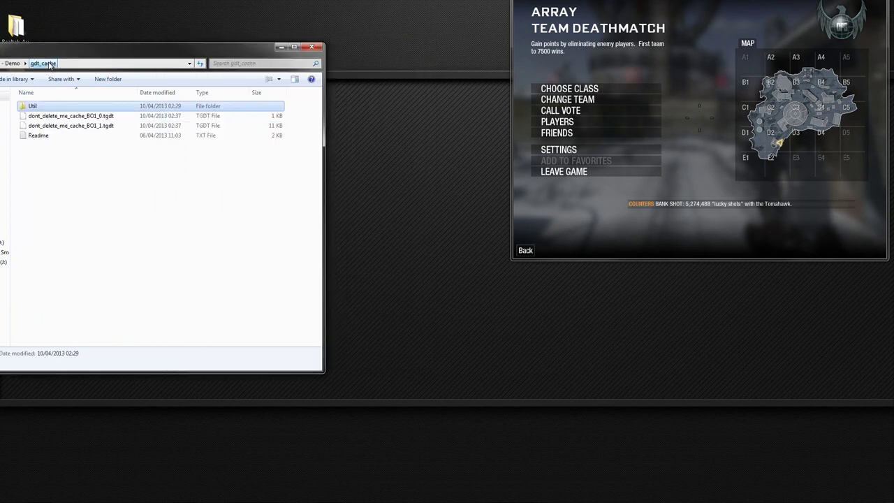
{"action": "left_click", "coordinate": [63, 136]}
{"action": "left_click", "coordinate": [13, 64]}
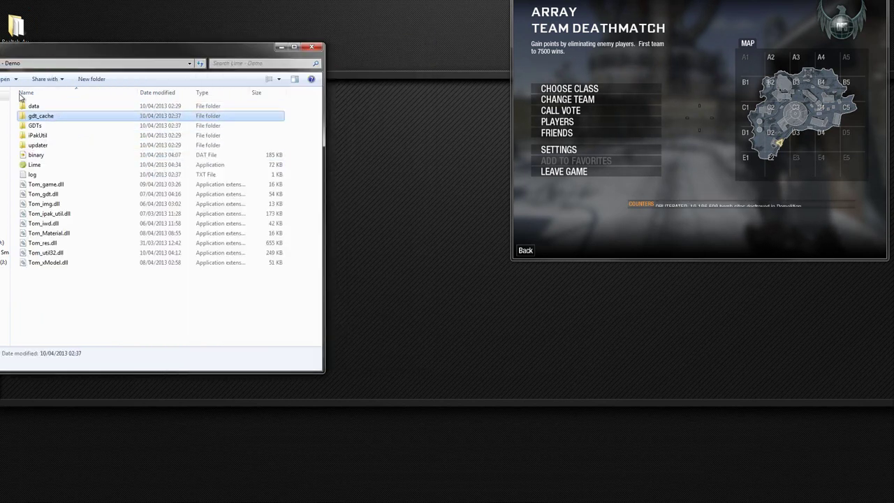
{"action": "left_click", "coordinate": [102, 314]}
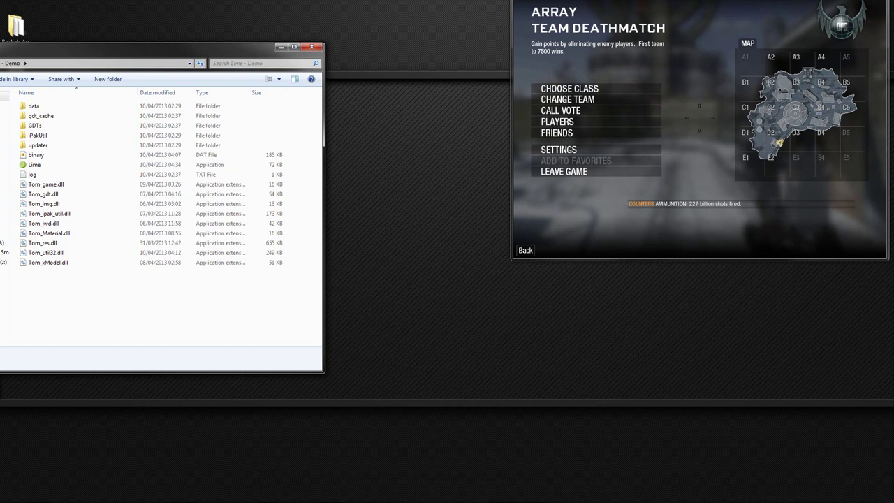
{"action": "double_click", "coordinate": [55, 165]}
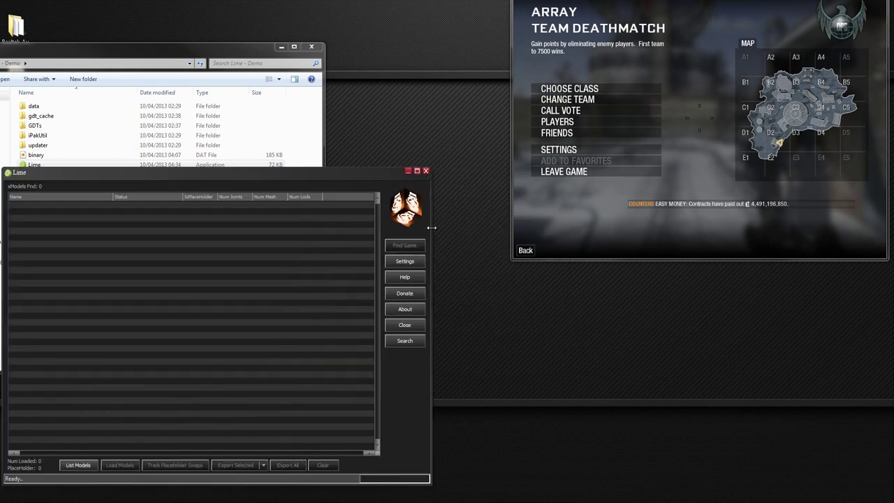
Widen the Lime window slightly and settle it a little lower
{"action": "left_click_drag", "start_coordinate": [433, 226], "coordinate": [445, 226]}
{"action": "left_click_drag", "start_coordinate": [350, 175], "coordinate": [349, 184]}
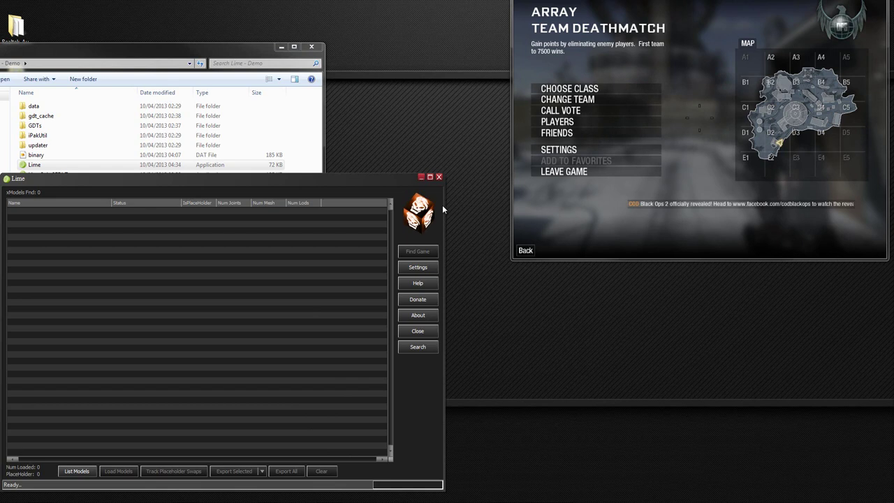
{"action": "left_click_drag", "start_coordinate": [444, 205], "coordinate": [453, 203]}
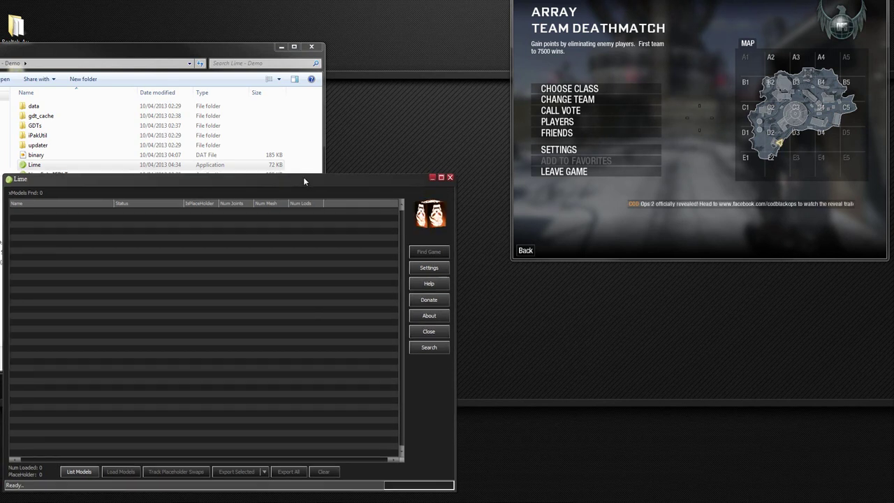
{"action": "left_click_drag", "start_coordinate": [303, 177], "coordinate": [305, 172]}
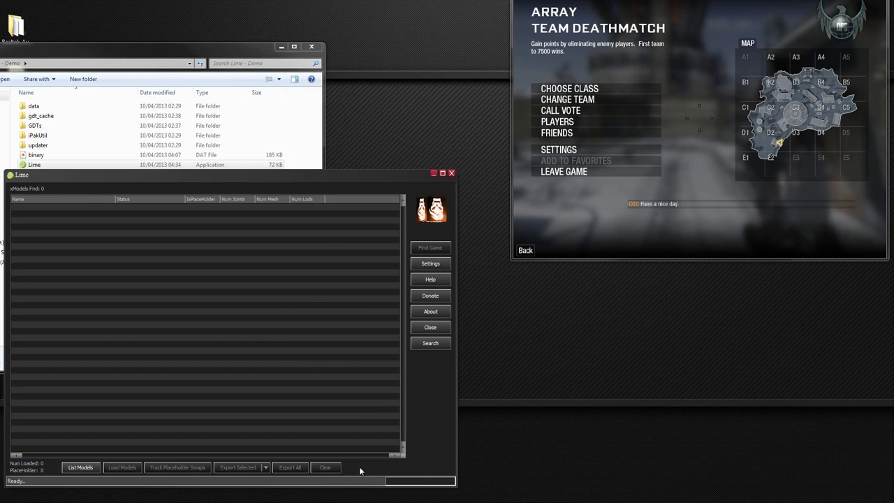
Review Lime's general and iPak settings, close them unsaved, and raise the folder listing
{"action": "left_click", "coordinate": [427, 265]}
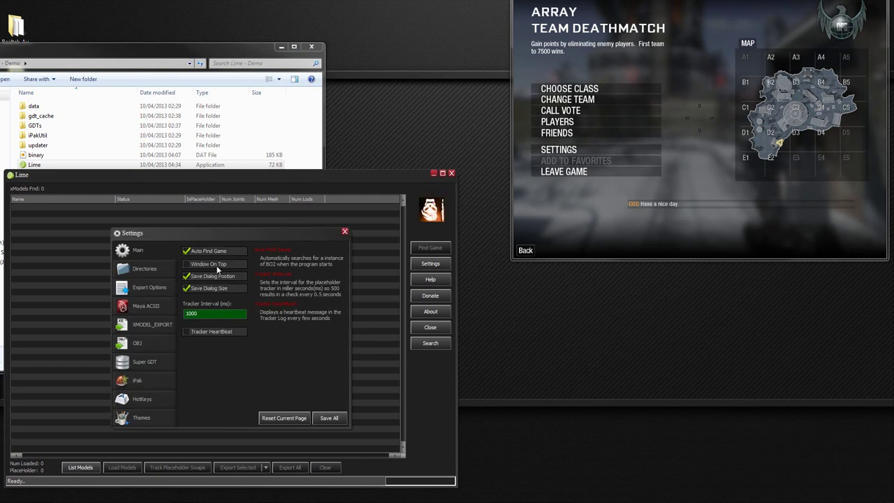
{"action": "left_click", "coordinate": [144, 383]}
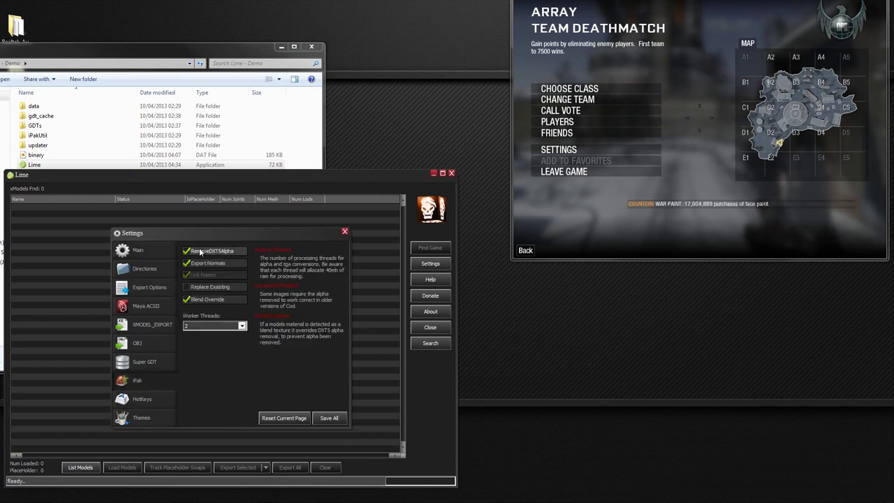
{"action": "left_click", "coordinate": [344, 232]}
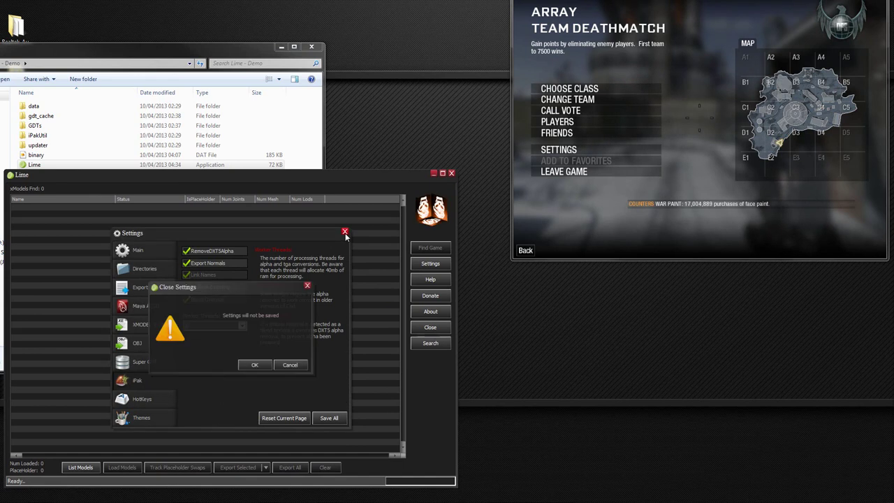
{"action": "left_click", "coordinate": [253, 367]}
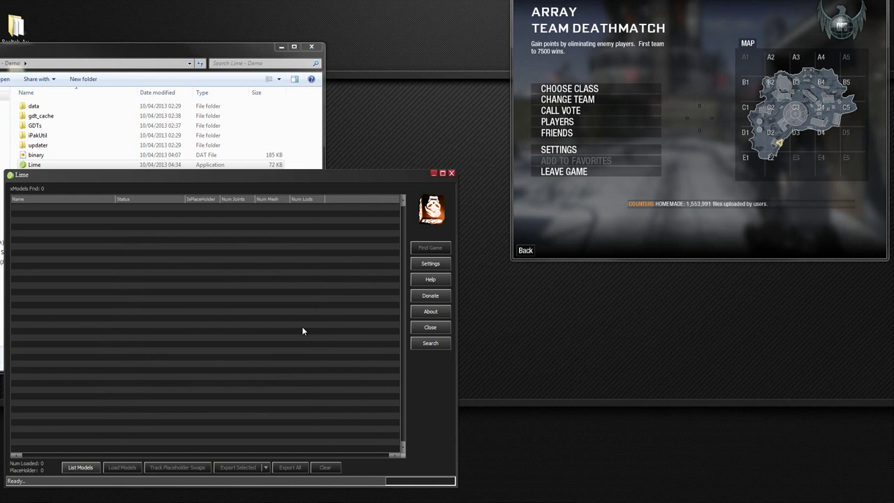
{"action": "left_click", "coordinate": [308, 151]}
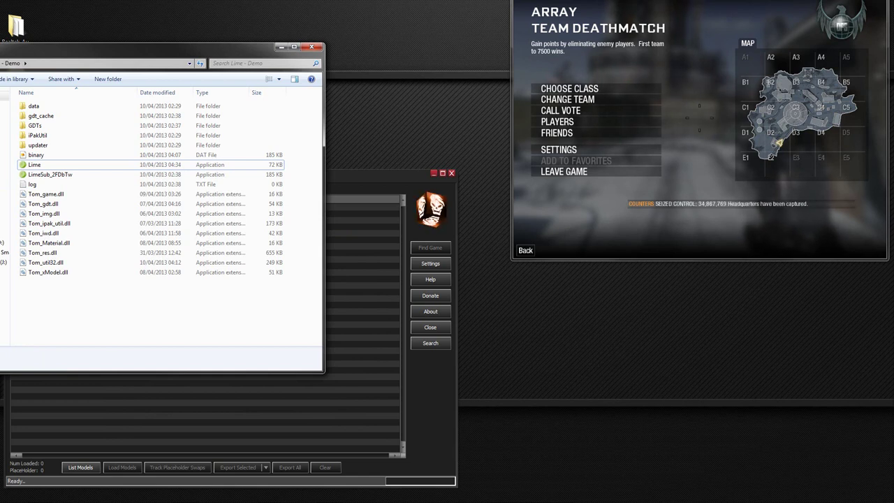
Switch between the folder listing and Lime, finishing with Lime in front
{"action": "left_click", "coordinate": [373, 249]}
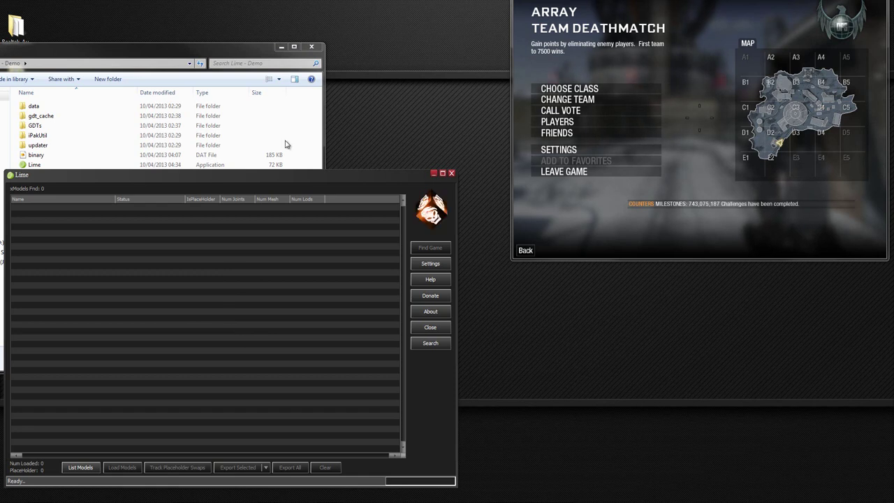
{"action": "left_click", "coordinate": [303, 155]}
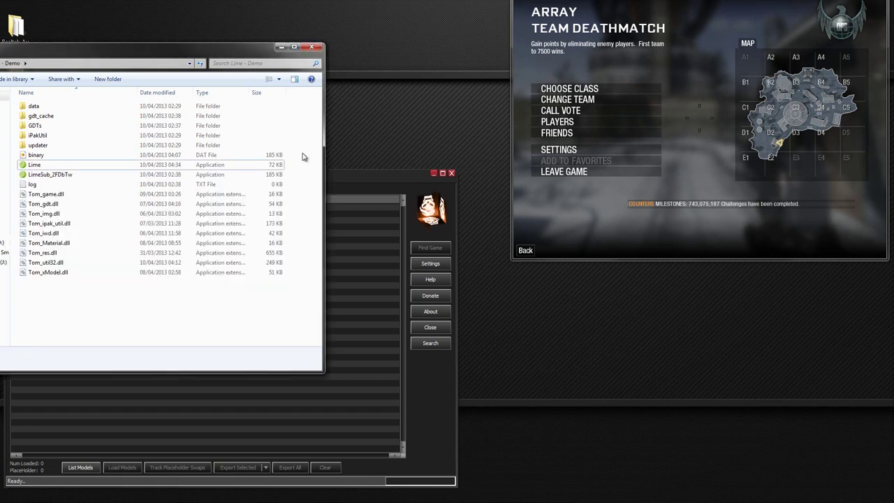
{"action": "left_click", "coordinate": [333, 223]}
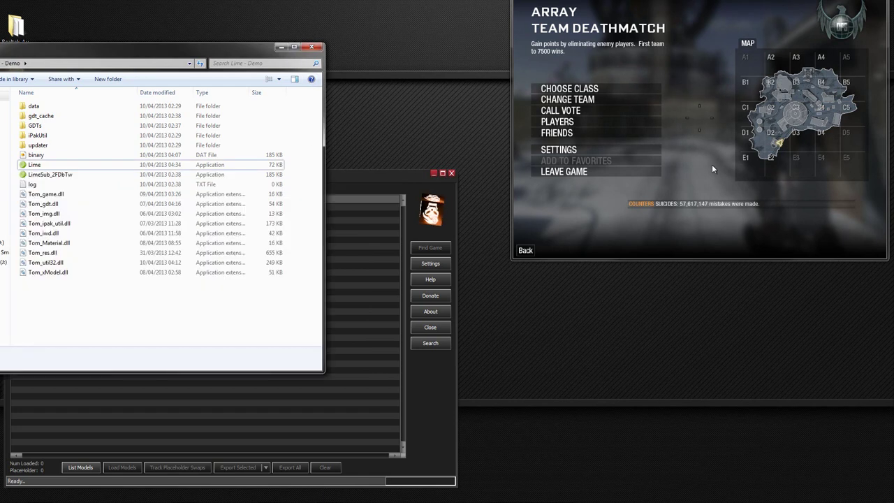
{"action": "left_click", "coordinate": [383, 289]}
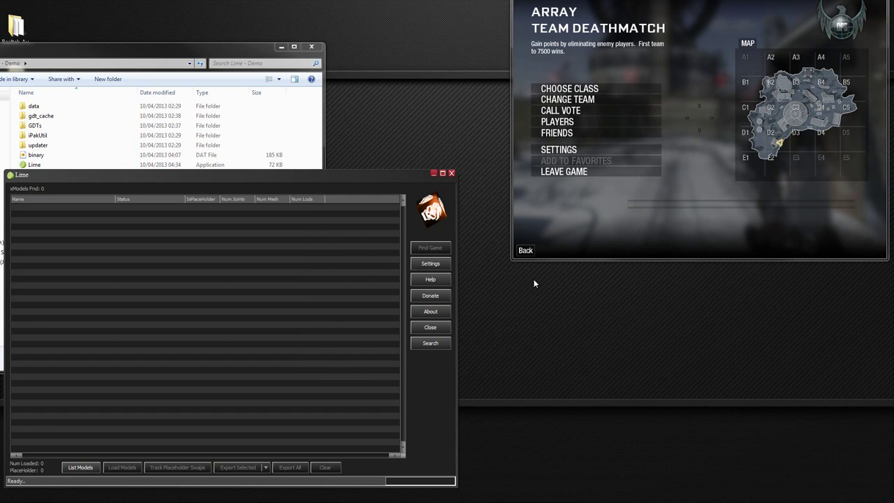
Read and dismiss Lime's donation message, then select Lime.exe in the folder listing
{"action": "left_click", "coordinate": [430, 295]}
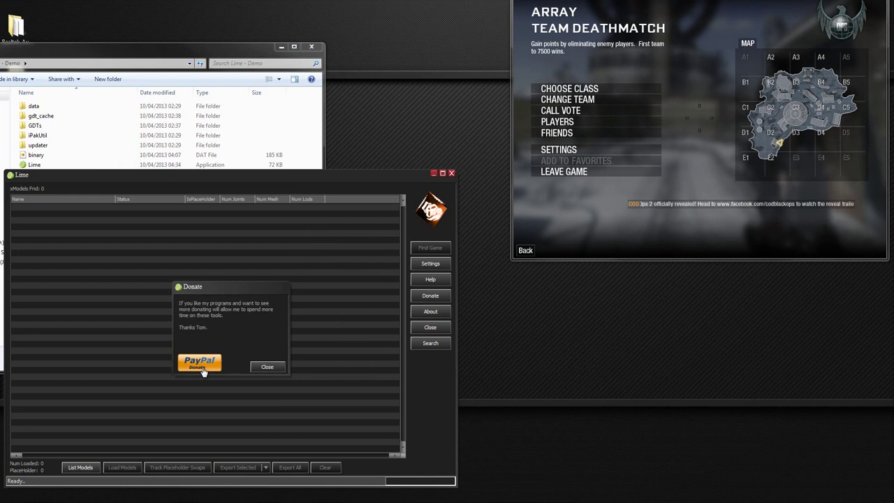
{"action": "left_click", "coordinate": [266, 367]}
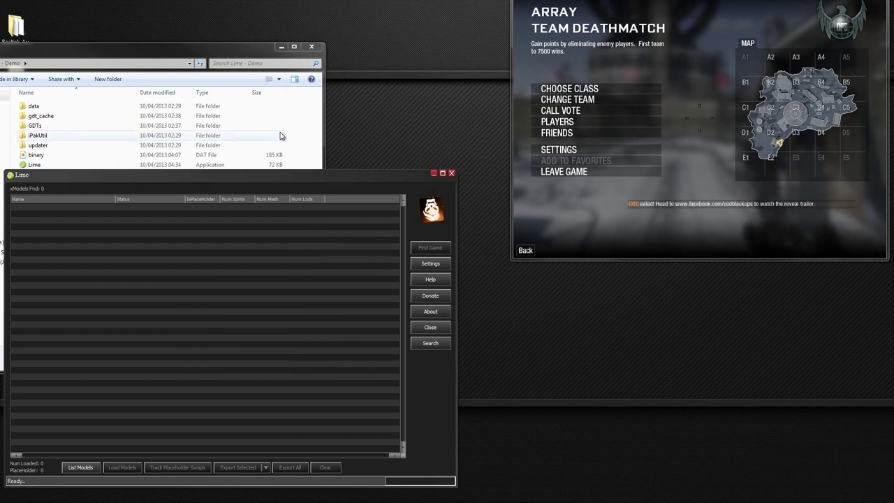
{"action": "left_click", "coordinate": [304, 142]}
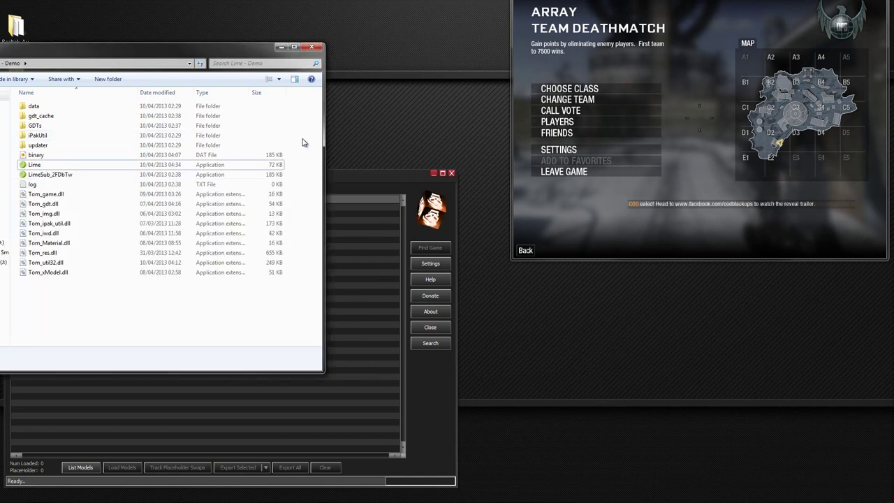
{"action": "left_click", "coordinate": [63, 165]}
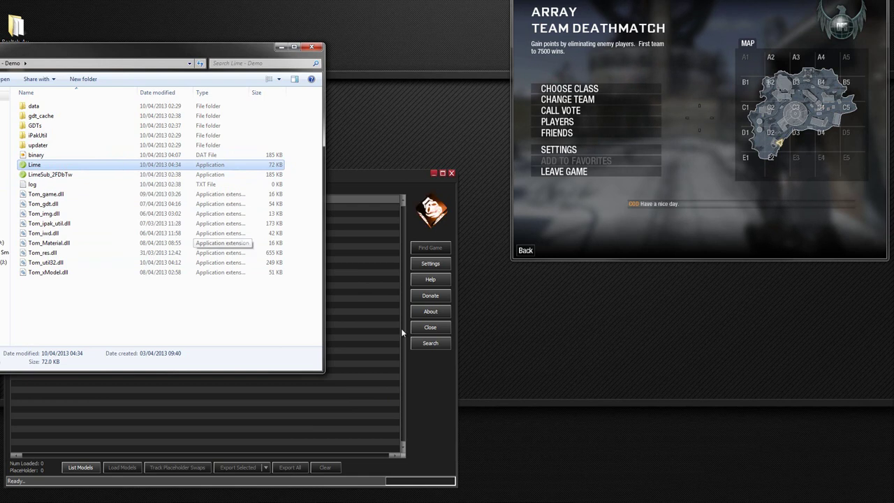
Quit Lime and reselect Lime.exe in the Lime - Demo folder
{"action": "left_click", "coordinate": [429, 328]}
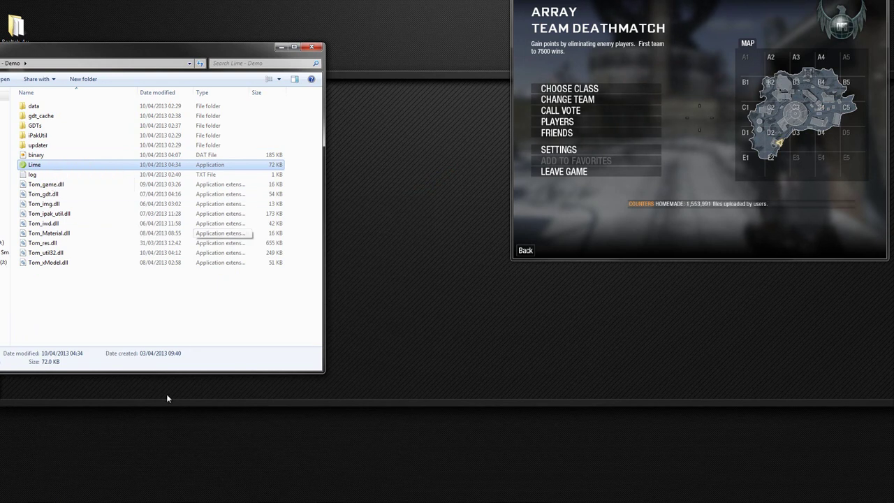
{"action": "left_click", "coordinate": [150, 315]}
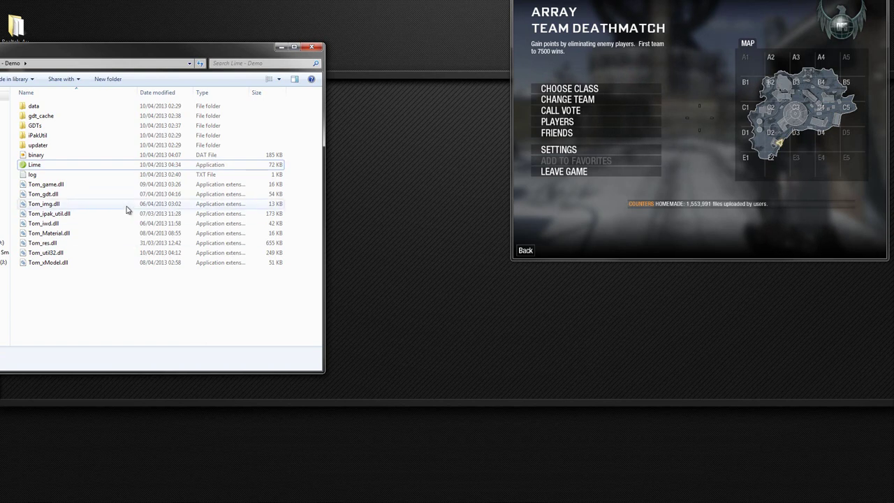
{"action": "left_click", "coordinate": [58, 166]}
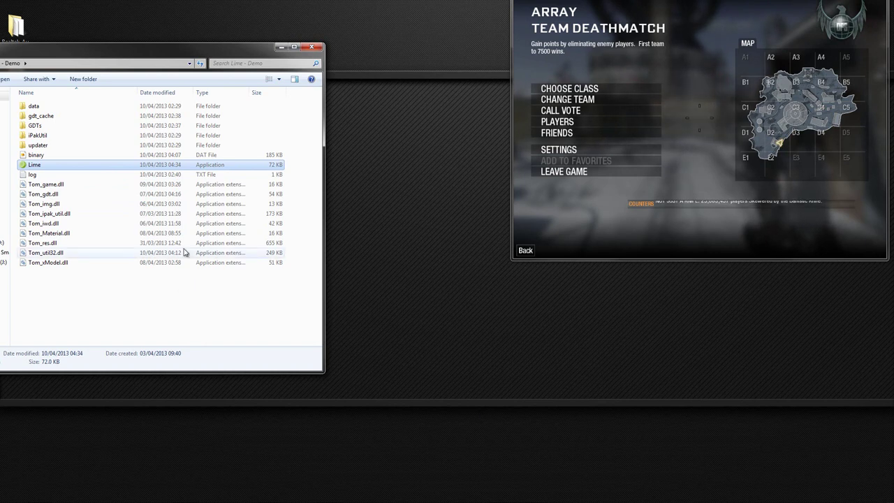
Relaunch Lime and inspect the new LimeSub_2NPF3T file's details
{"action": "double_click", "coordinate": [120, 168]}
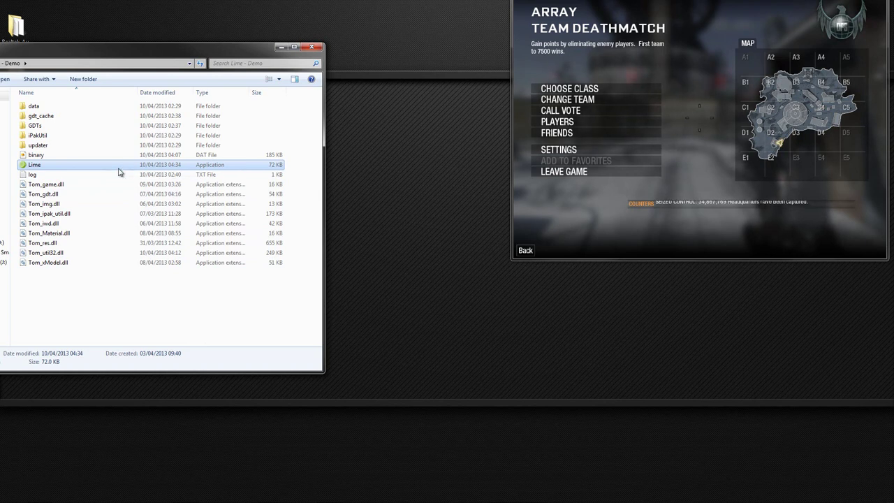
{"action": "left_click", "coordinate": [73, 174]}
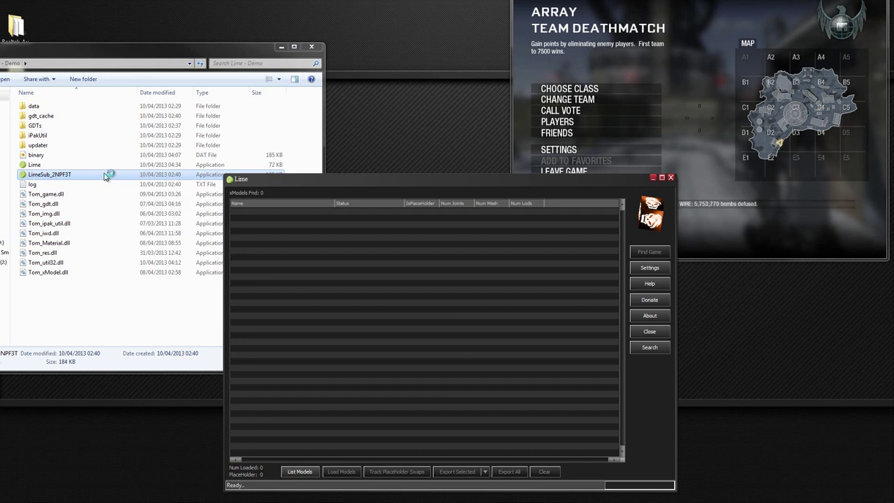
{"action": "left_click", "coordinate": [110, 175]}
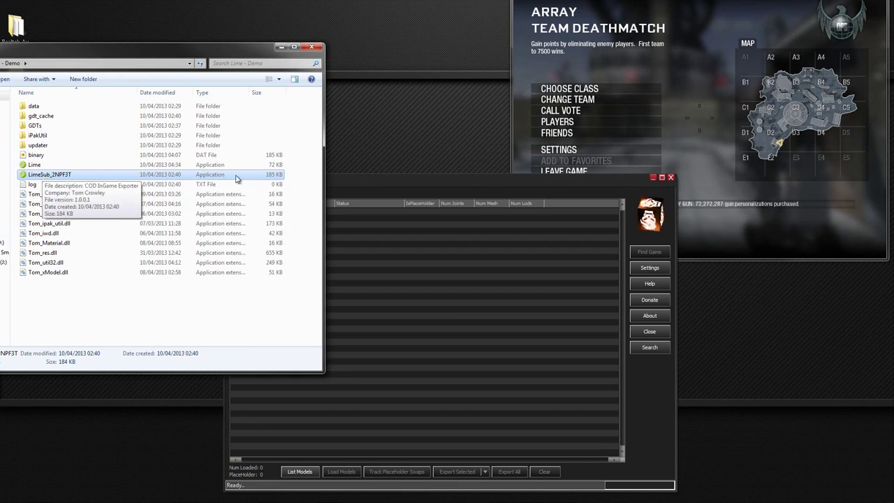
Move the Lime window to the left side, clearing the folder selection along the way
{"action": "left_click", "coordinate": [359, 182]}
{"action": "left_click_drag", "start_coordinate": [359, 184], "coordinate": [144, 186]}
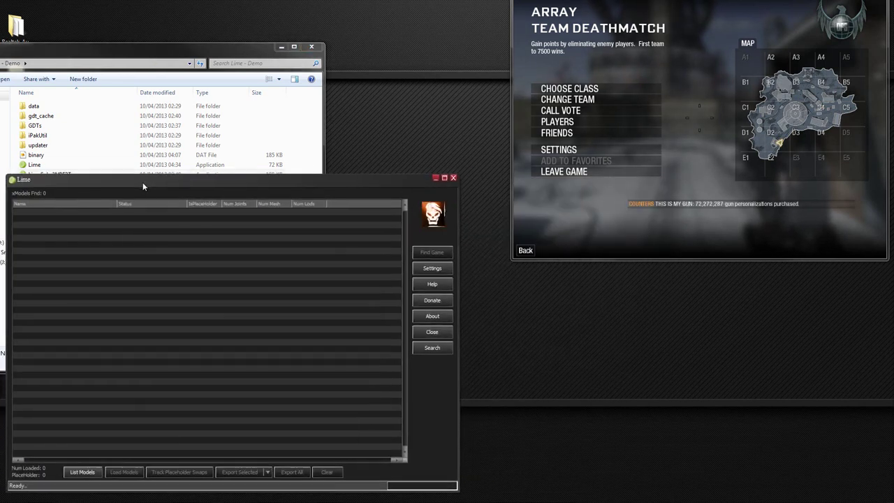
{"action": "left_click", "coordinate": [305, 166]}
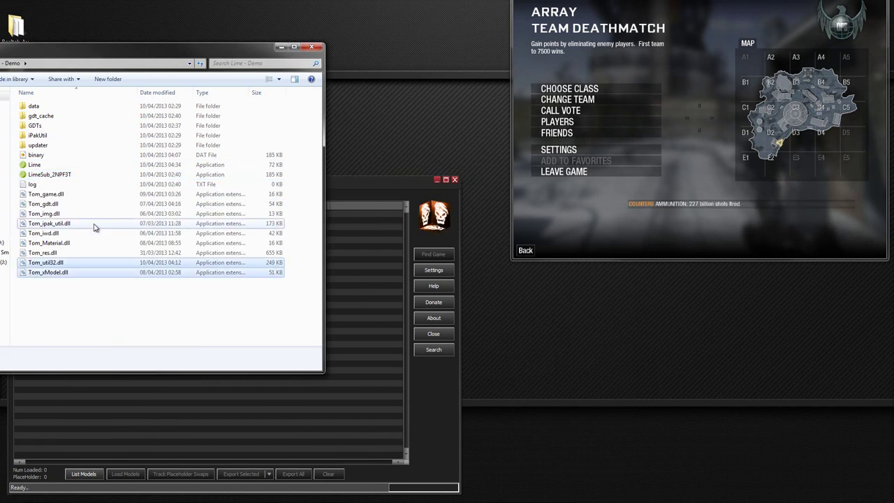
{"action": "left_click", "coordinate": [49, 223]}
{"action": "left_click", "coordinate": [214, 307]}
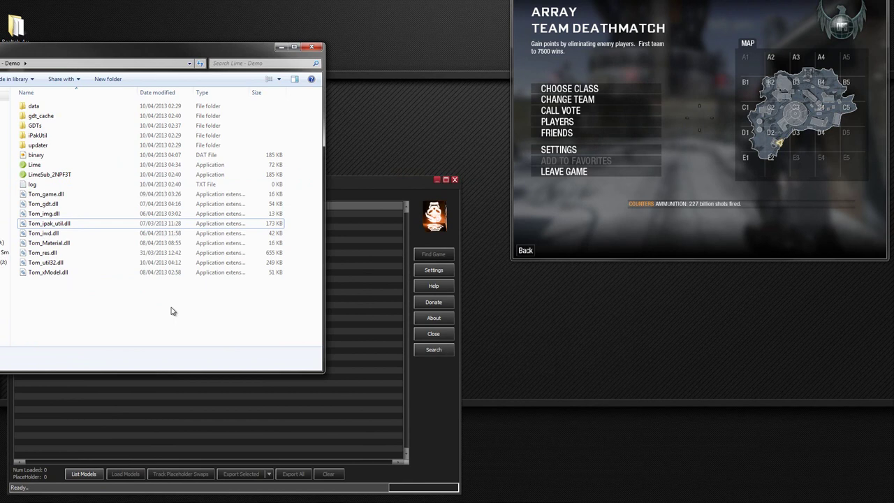
{"action": "left_click", "coordinate": [376, 383]}
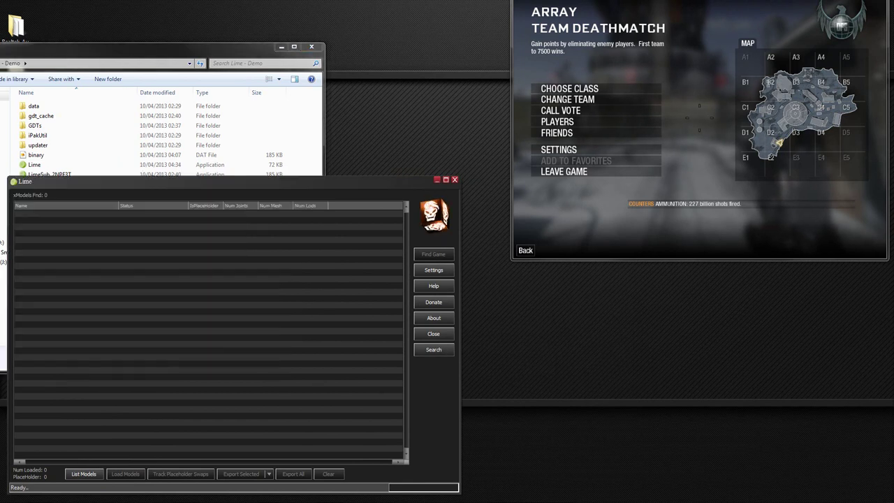
{"action": "left_click_drag", "start_coordinate": [368, 186], "coordinate": [362, 183]}
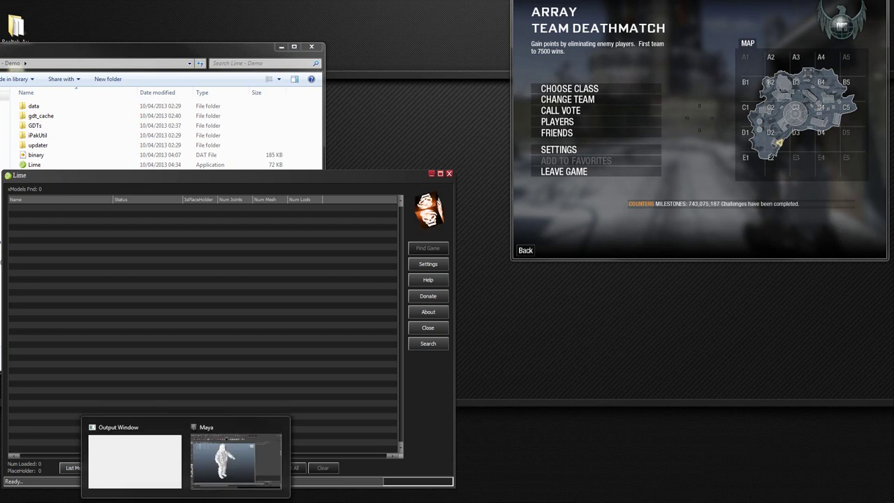
Marquee-select several DLL files in the folder, then quit Lime
{"action": "mouse_move", "coordinate": [239, 467]}
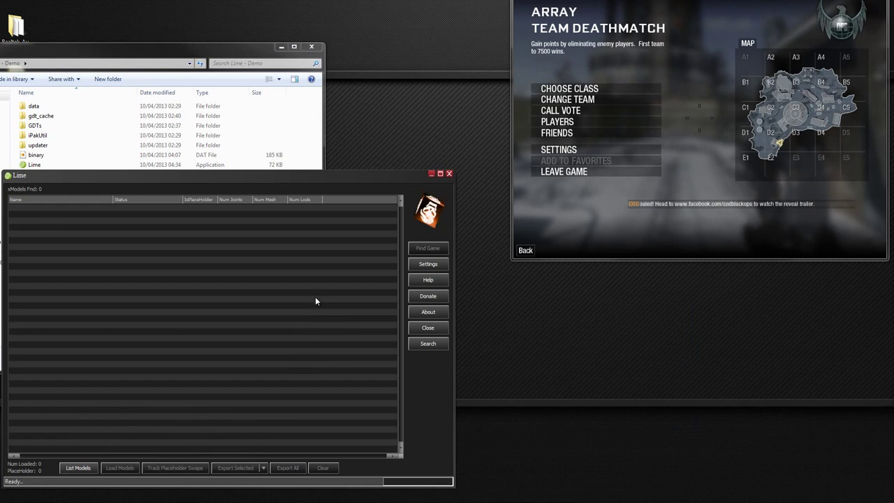
{"action": "left_click", "coordinate": [304, 146]}
{"action": "left_click_drag", "start_coordinate": [190, 296], "coordinate": [119, 236]}
{"action": "left_click", "coordinate": [213, 396]}
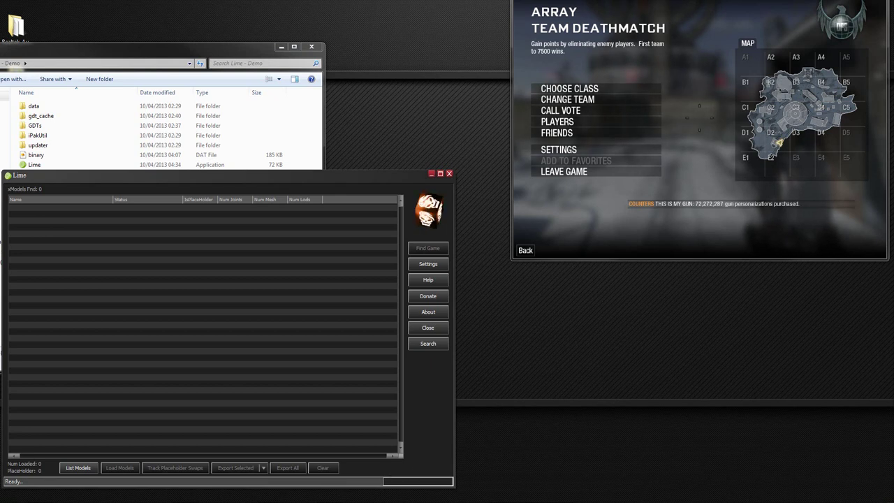
{"action": "left_click", "coordinate": [423, 331]}
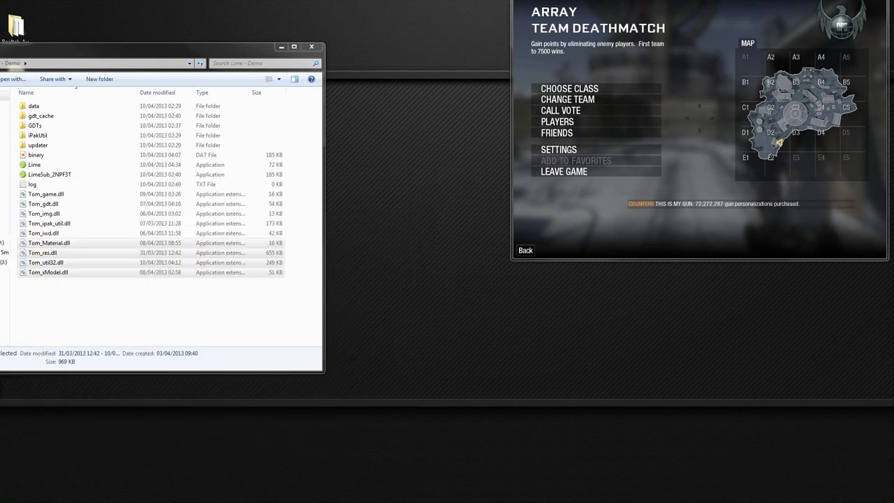